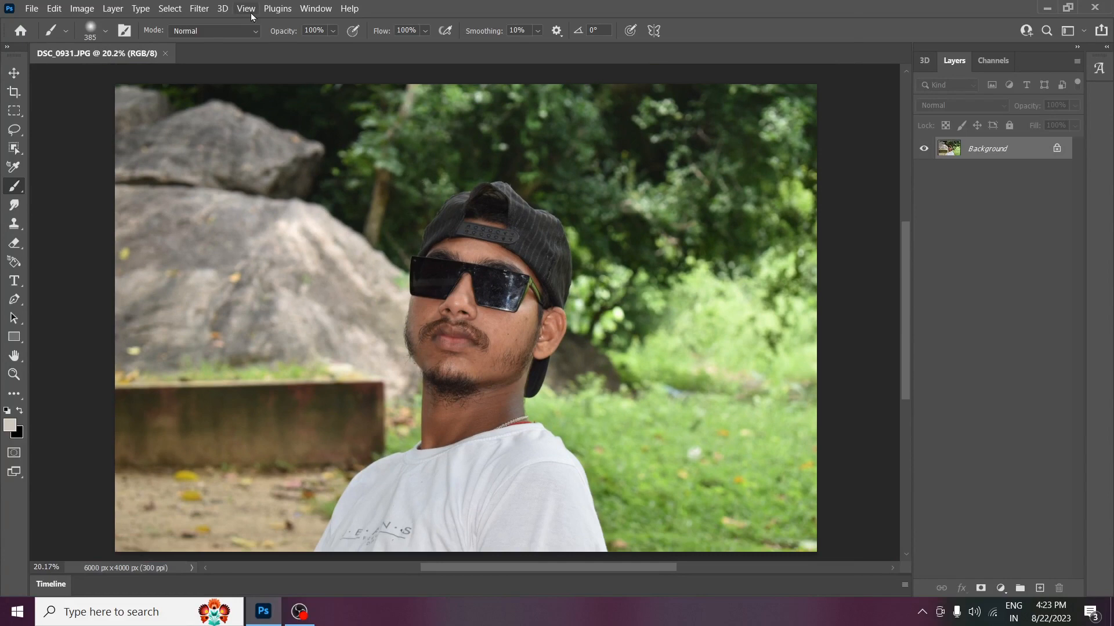
Open the photo in the Camera Raw Filter and set Temperature to -12, Tint to +5 and Vibrance to +9.
click(207, 11)
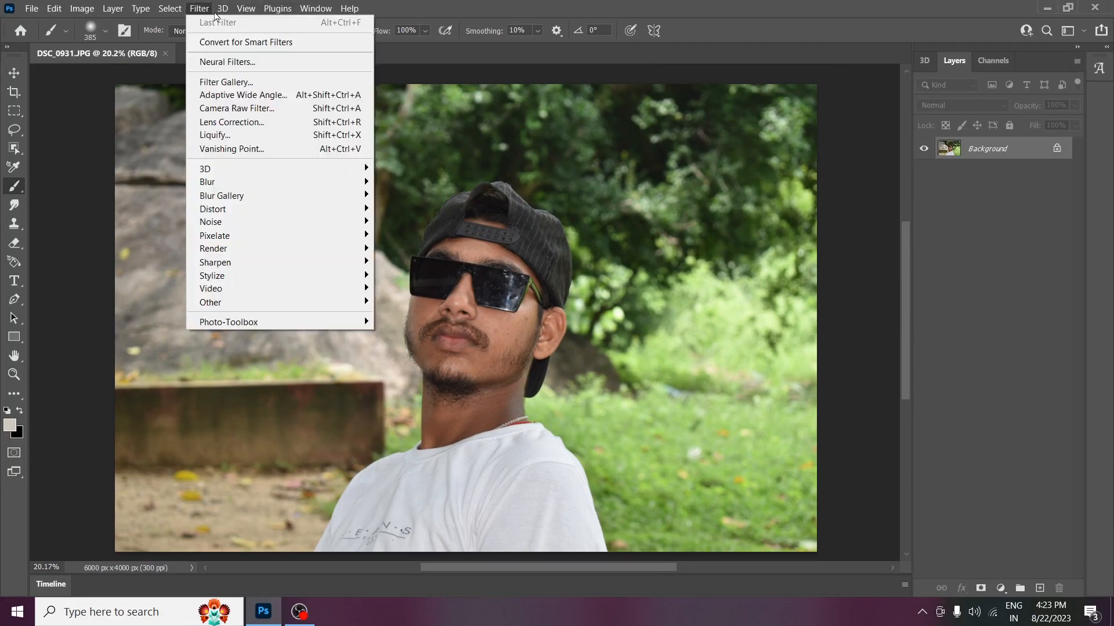
click(224, 106)
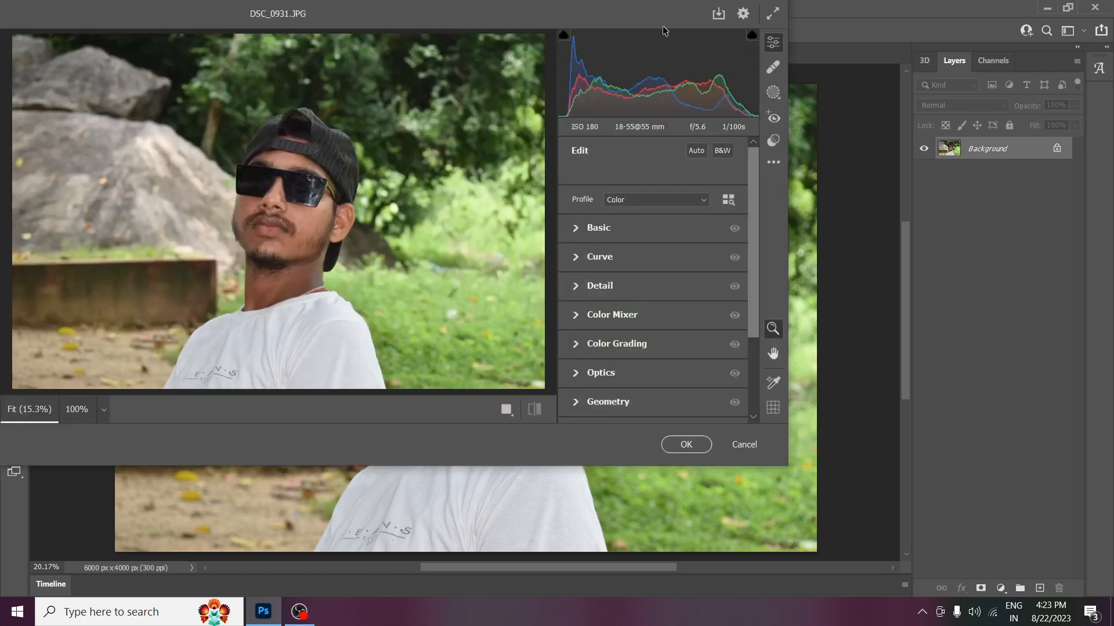
click(772, 13)
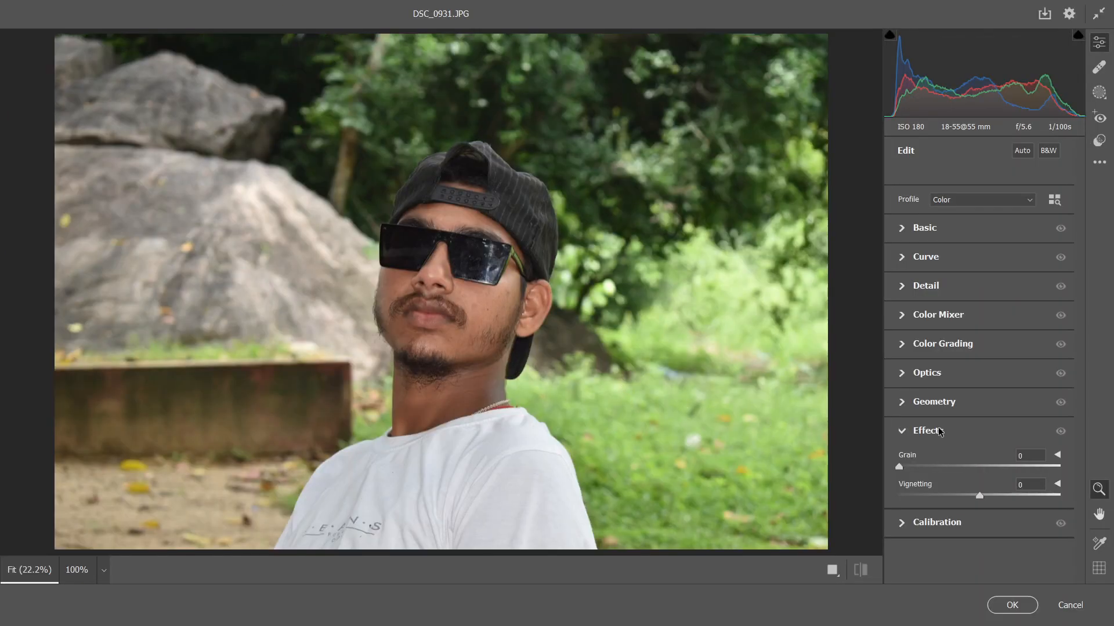
click(939, 229)
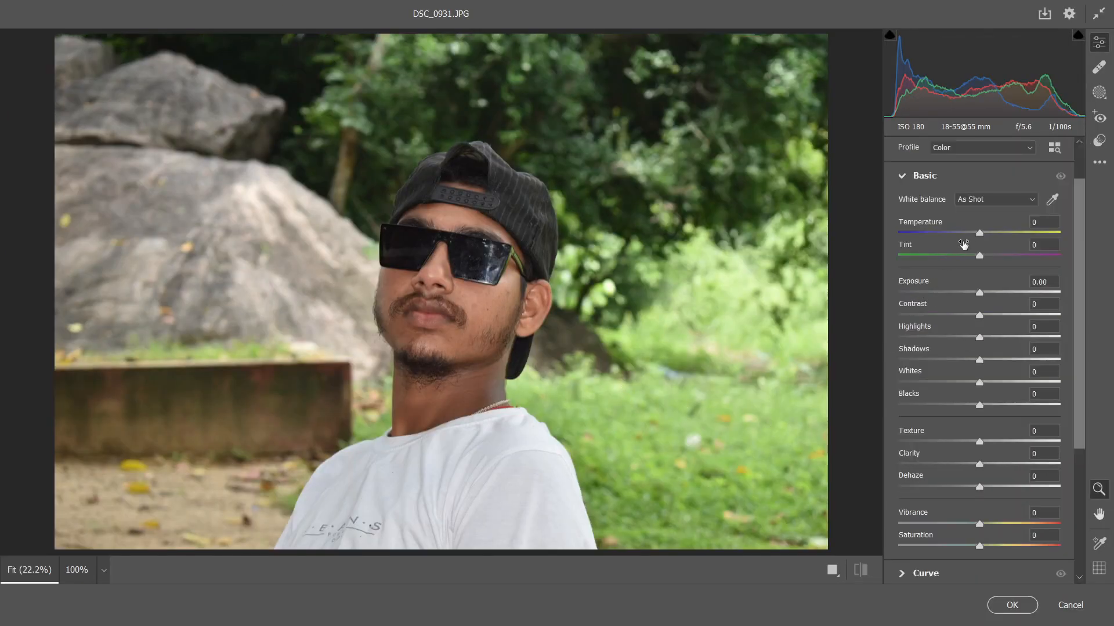
drag(977, 230, 985, 255)
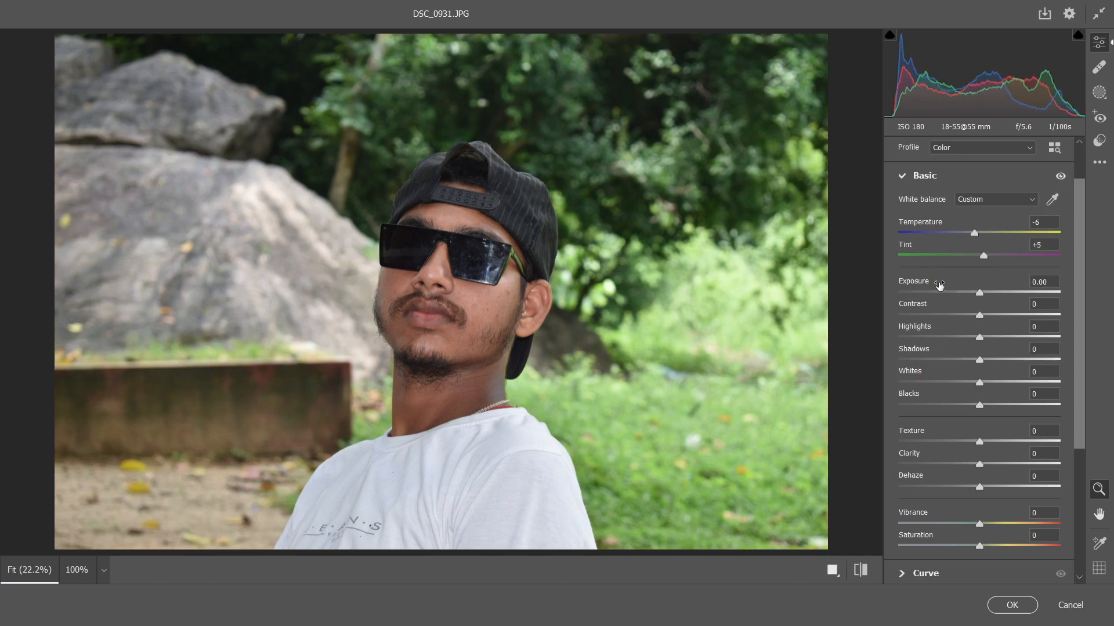
drag(979, 524, 986, 524)
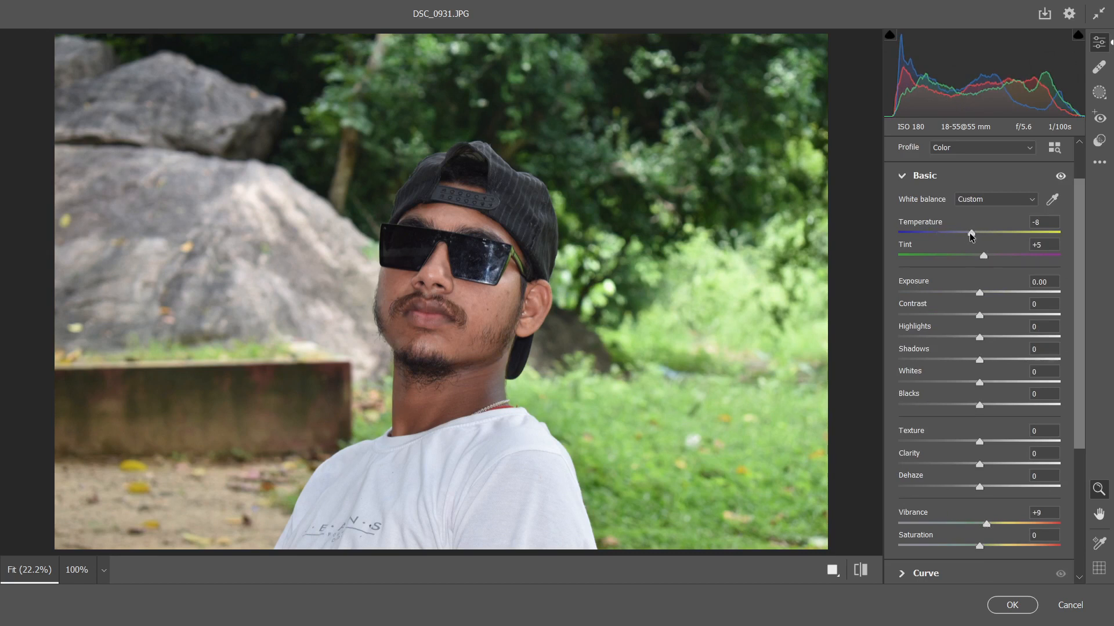
drag(973, 234, 970, 236)
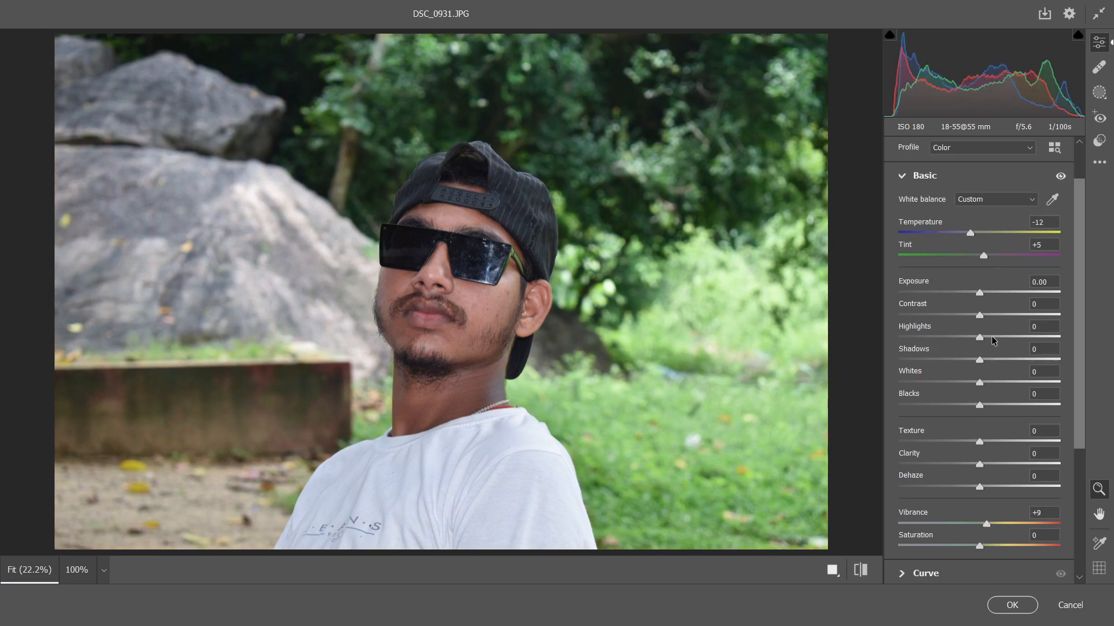
Set the photo's Exposure to +0.25, Blacks to -16 and Clarity to +18.
drag(979, 293, 984, 294)
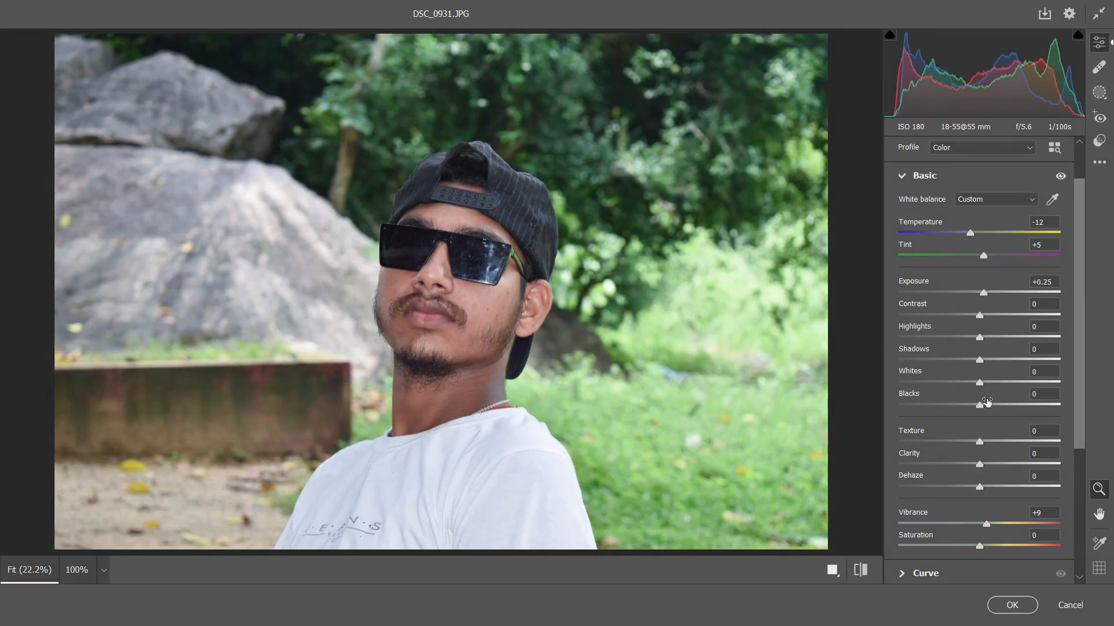
drag(986, 404, 968, 407)
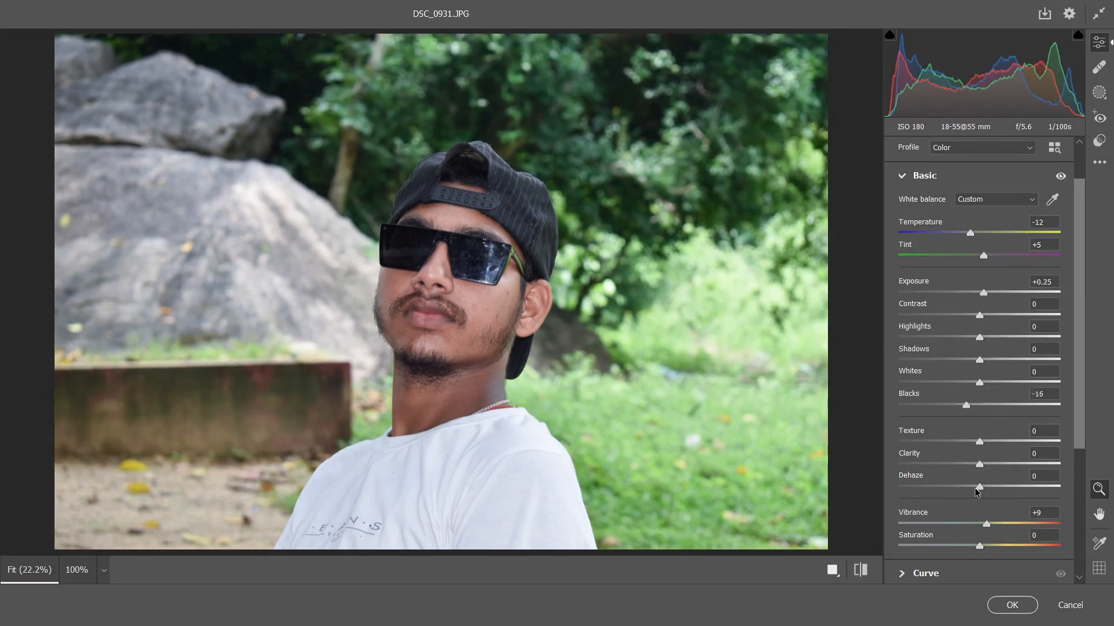
drag(979, 464, 993, 465)
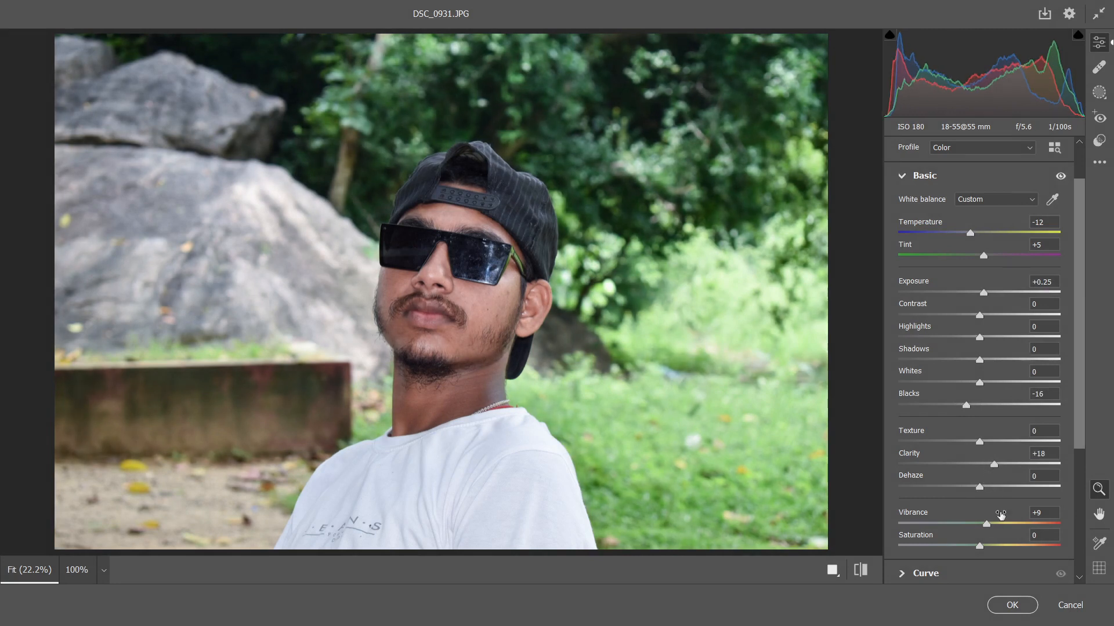
Raise the black point of the tone curve to an output of 15 at input 0.
scroll(999, 503, down, 3)
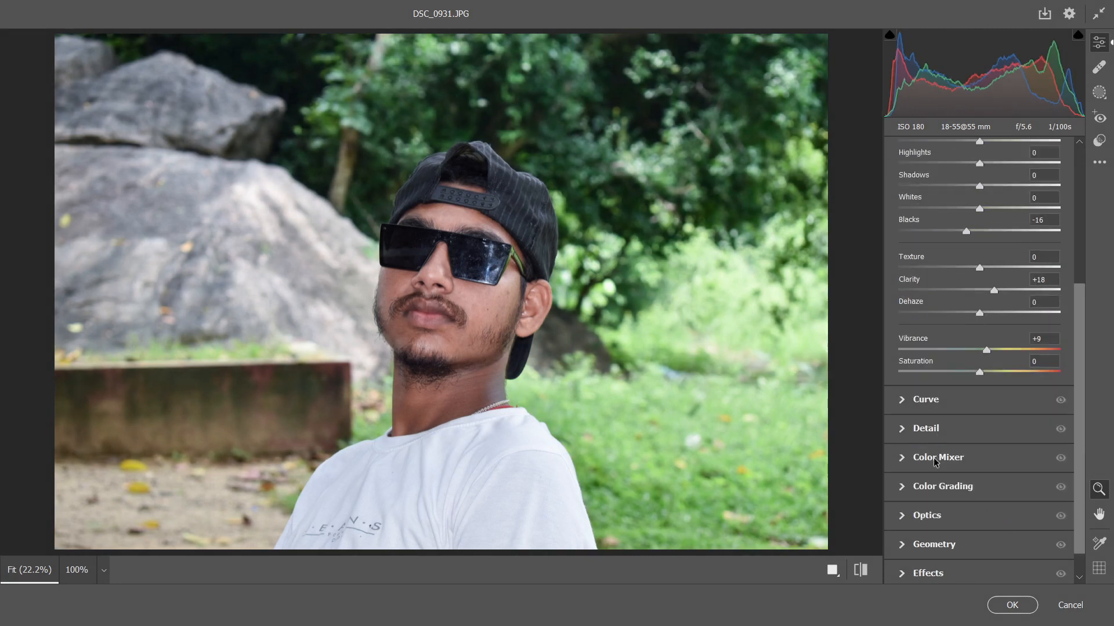
click(942, 403)
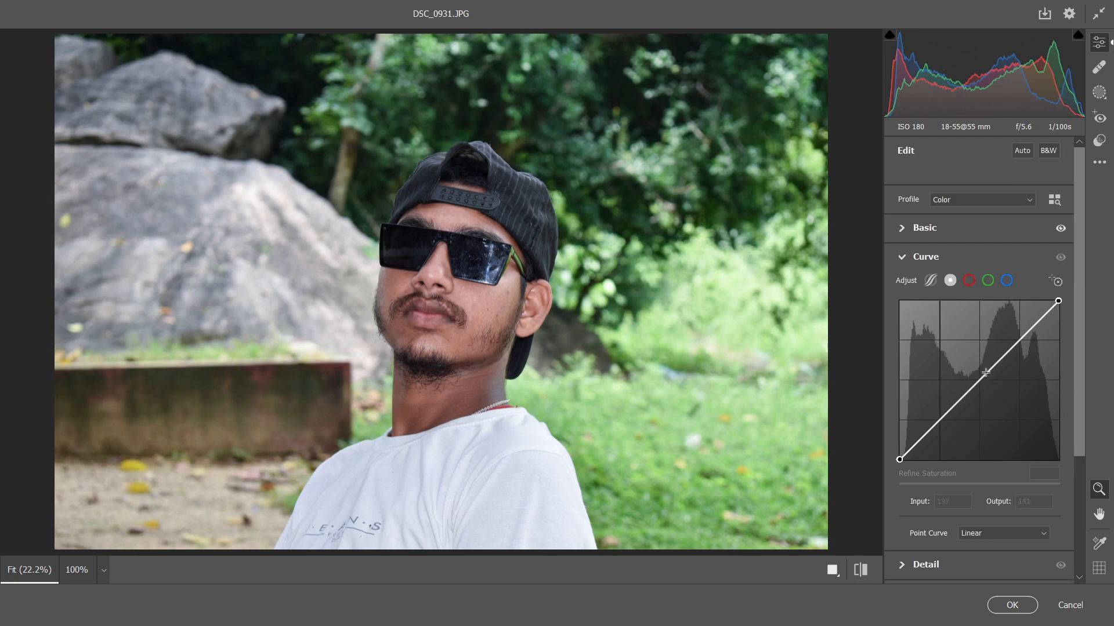
drag(899, 459, 899, 450)
In the Color Mixer, set orange Saturation to -12 and Luminance to +20, and red Saturation to +15.
scroll(951, 480, down, 2)
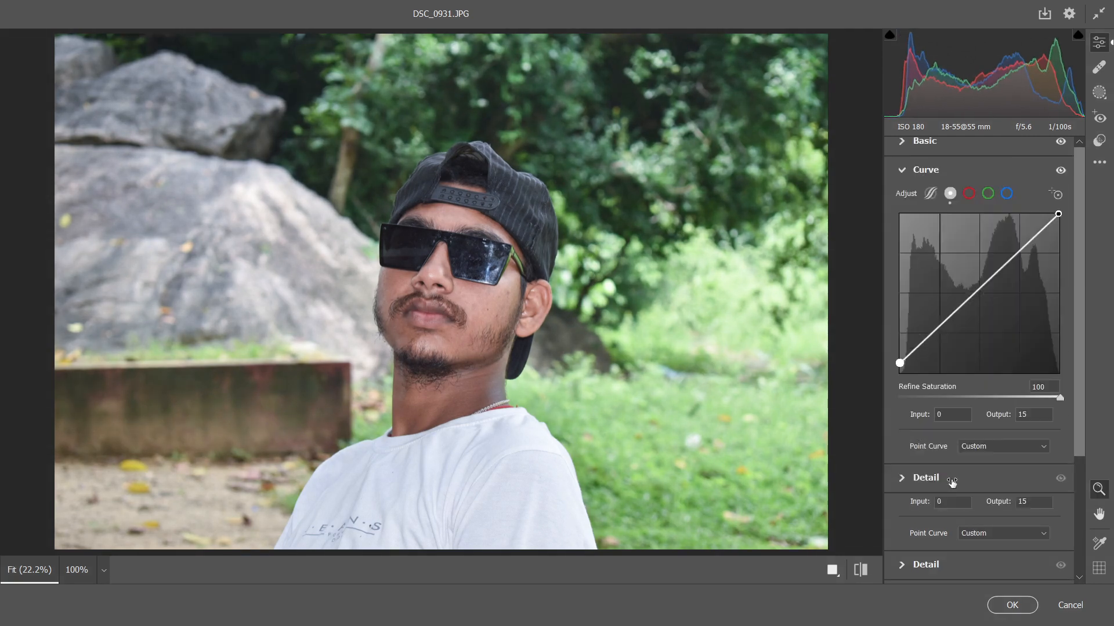
click(938, 507)
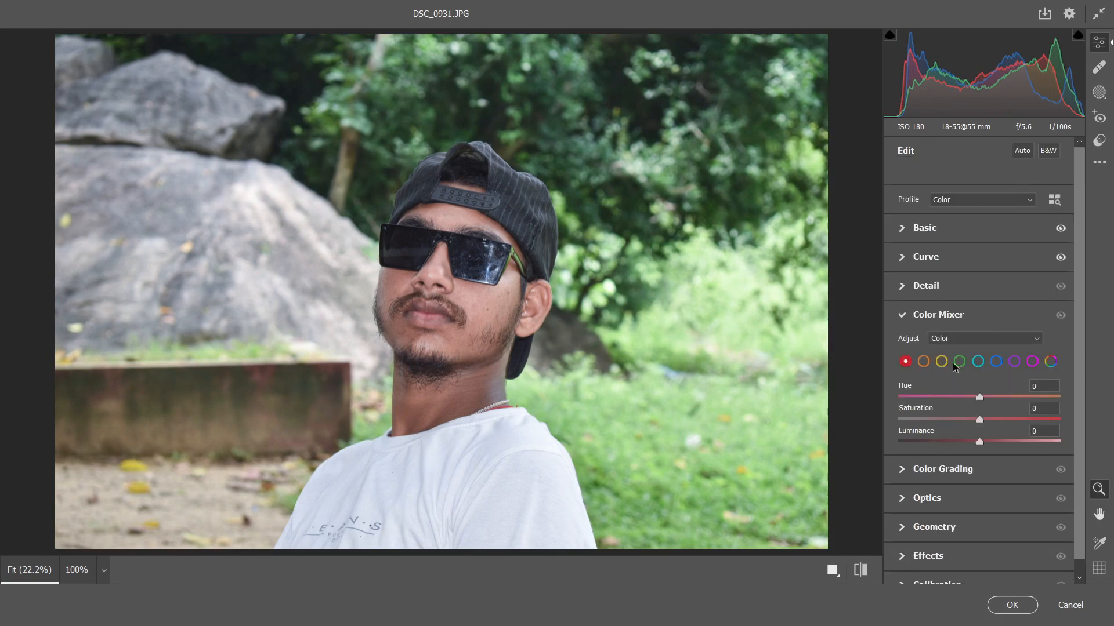
click(923, 361)
drag(983, 441, 968, 423)
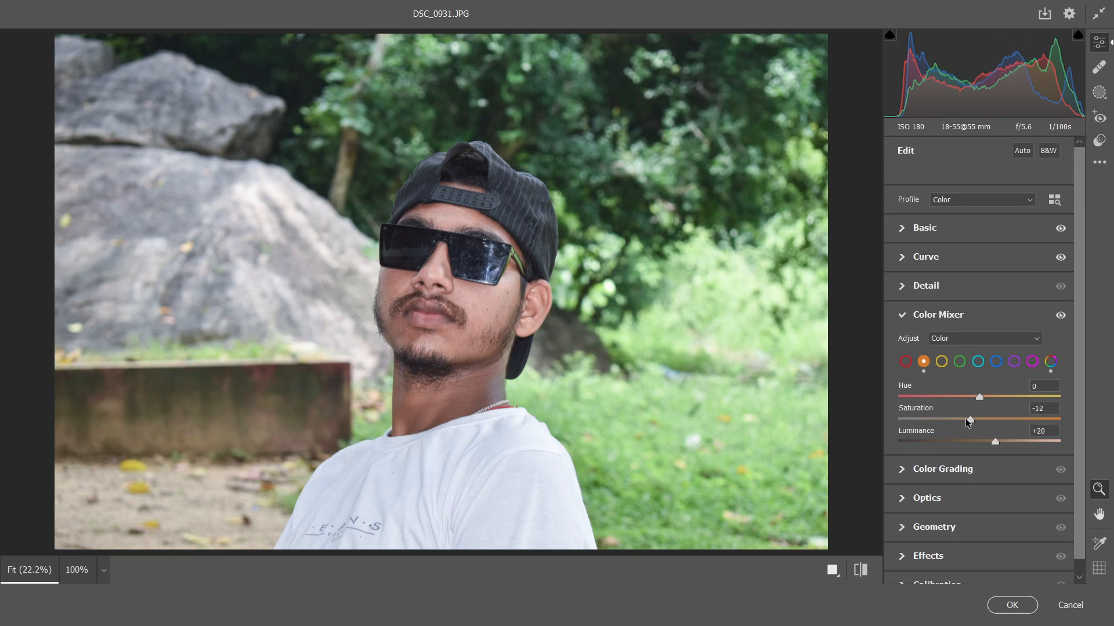
click(906, 362)
drag(980, 419, 992, 422)
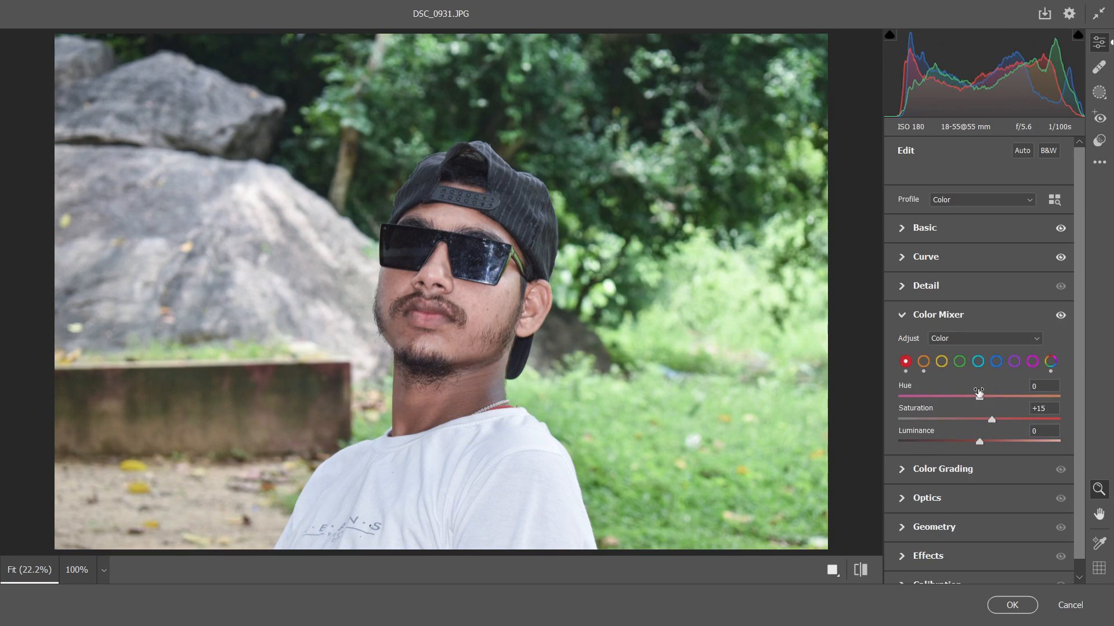
Set the green Hue to -100 and the yellow Hue to +72, and increase the yellow Saturation.
click(959, 361)
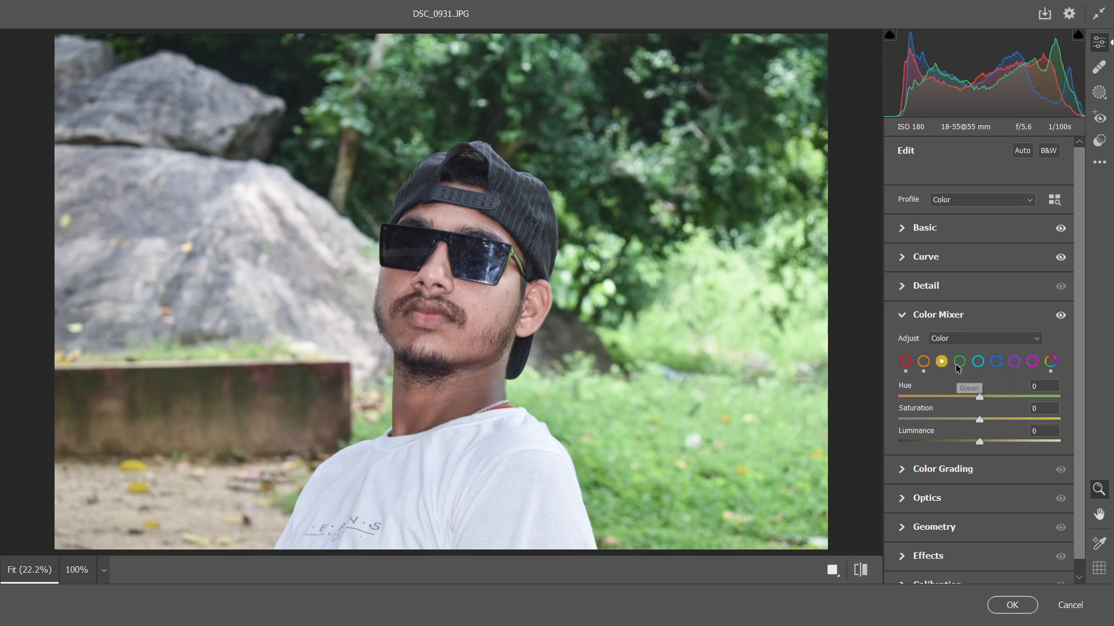
drag(979, 398, 879, 402)
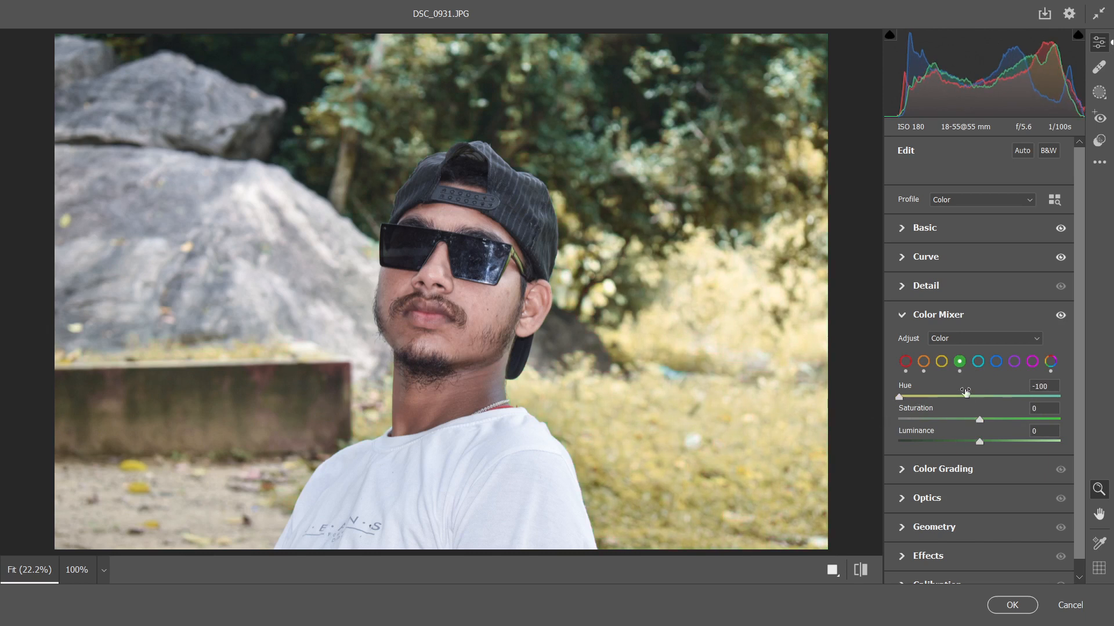
click(941, 362)
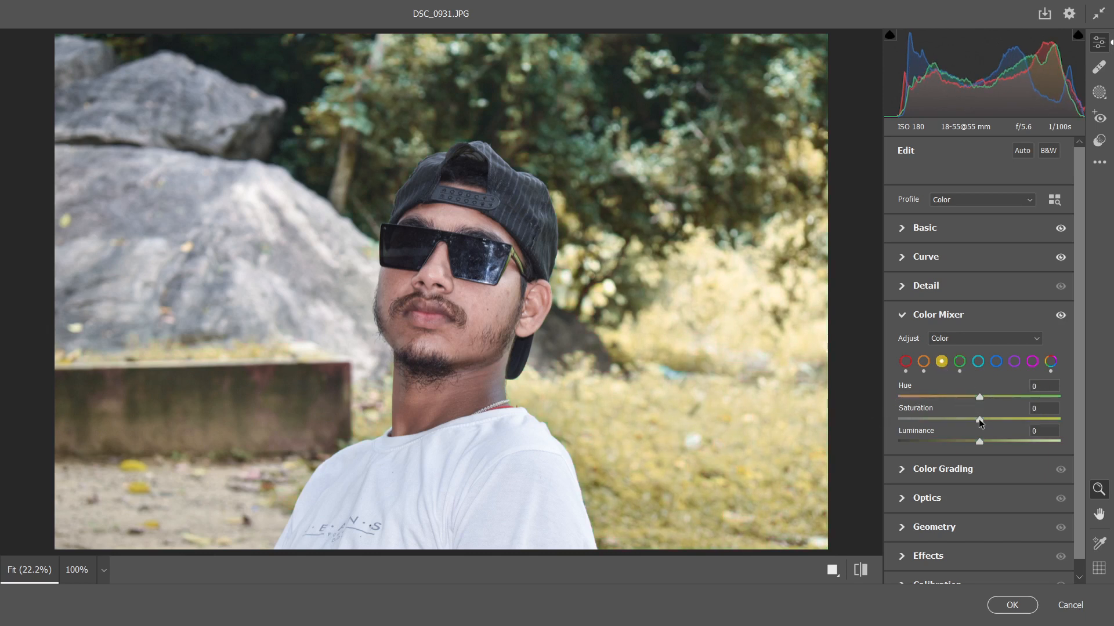
drag(1004, 421, 1038, 404)
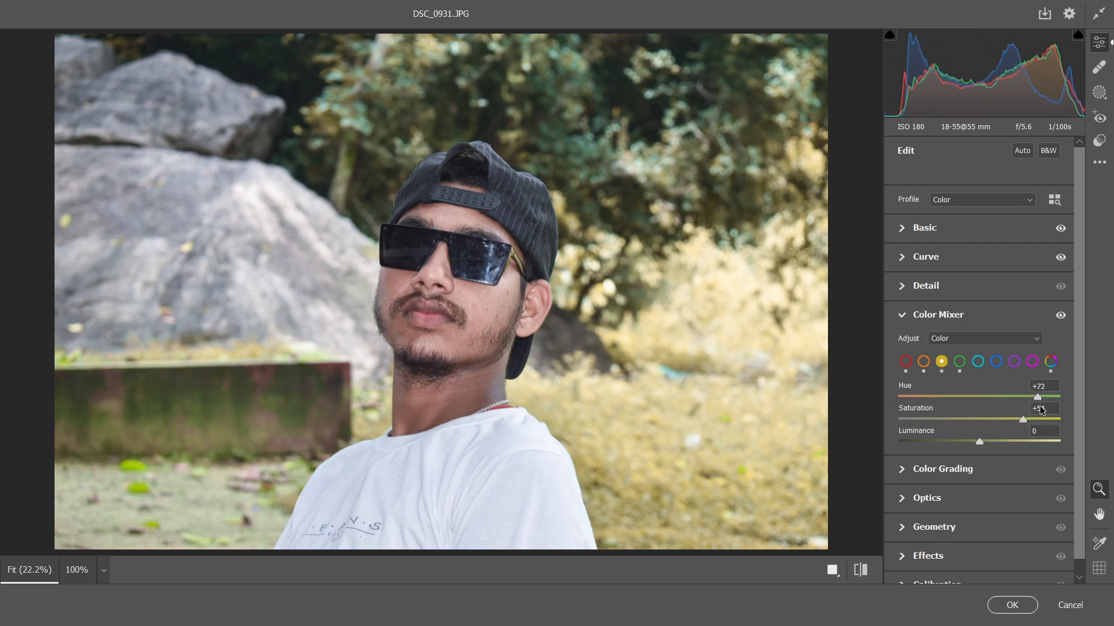
Adjust the aqua color range and set the blue Saturation to +51 in the Color Mixer.
click(979, 363)
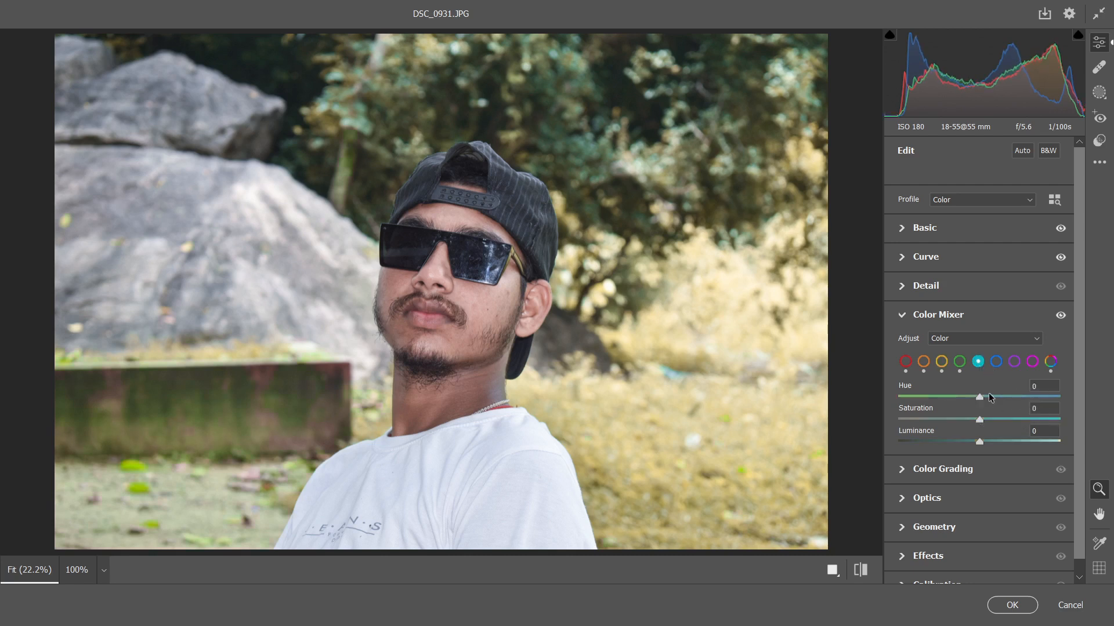
click(996, 362)
drag(1009, 420, 1020, 419)
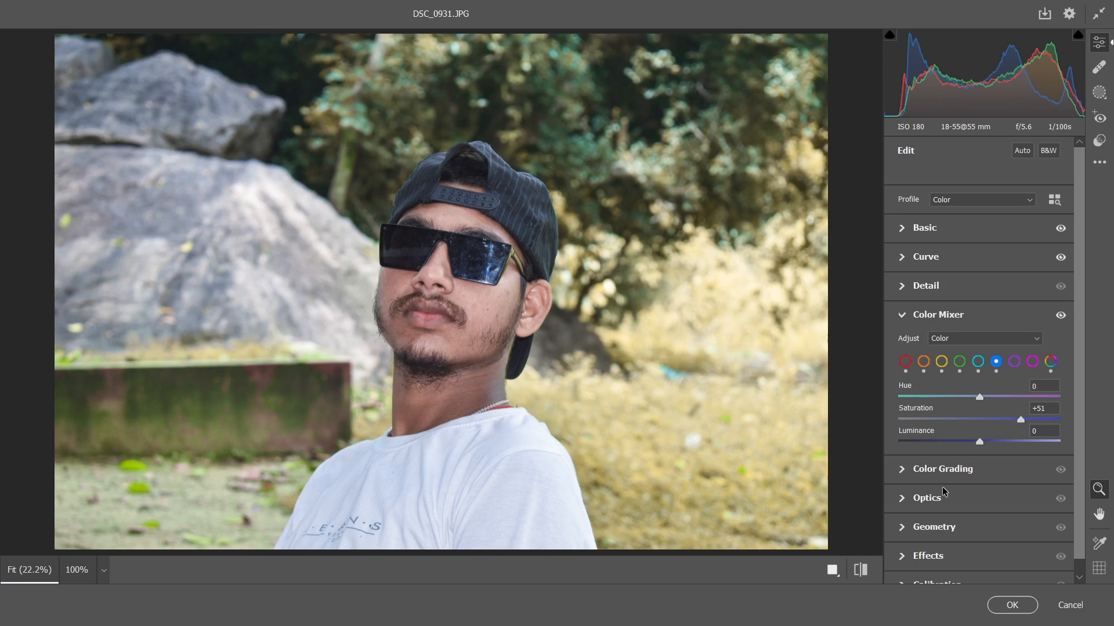
In the Calibration settings, set Red Primary Saturation to +28 and Green Primary Saturation to +49.
scroll(944, 492, down, 1)
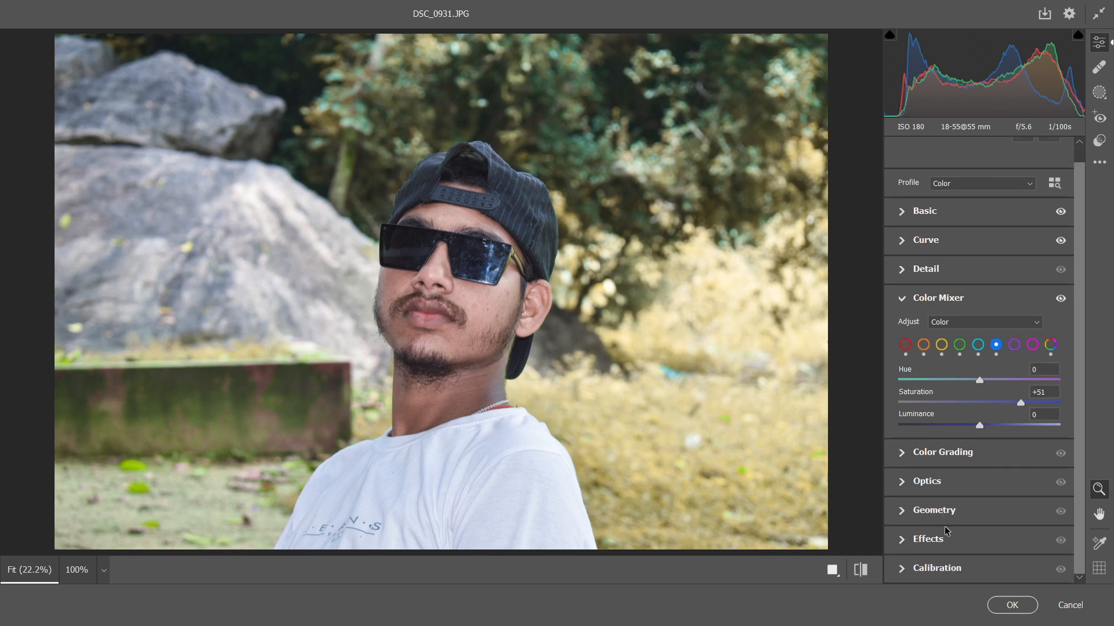
click(941, 458)
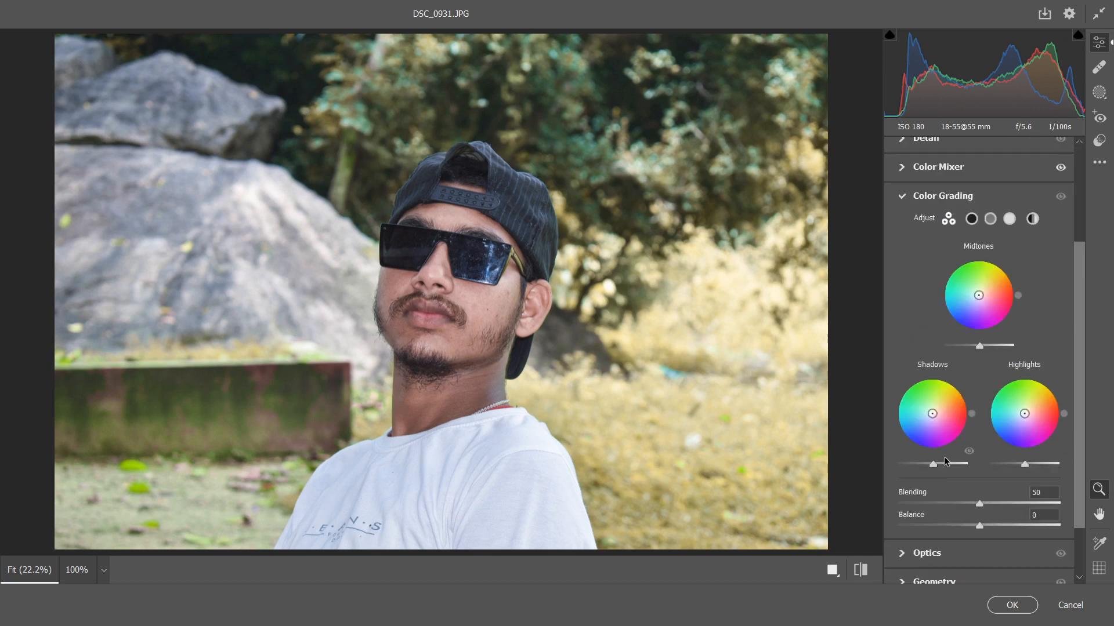
scroll(938, 537, down, 2)
click(938, 517)
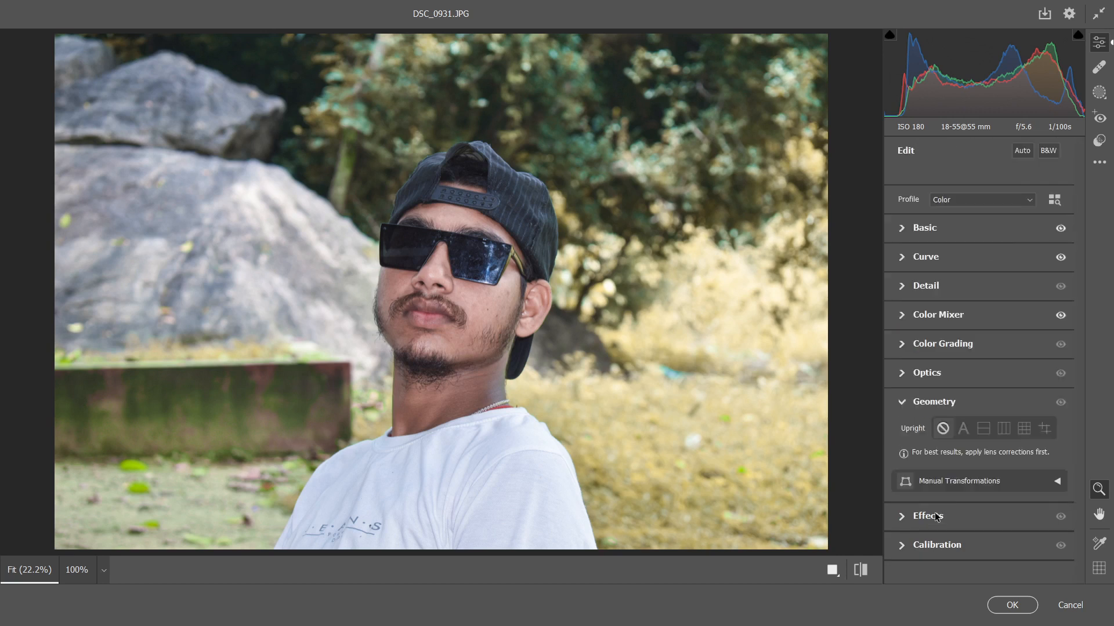
click(937, 545)
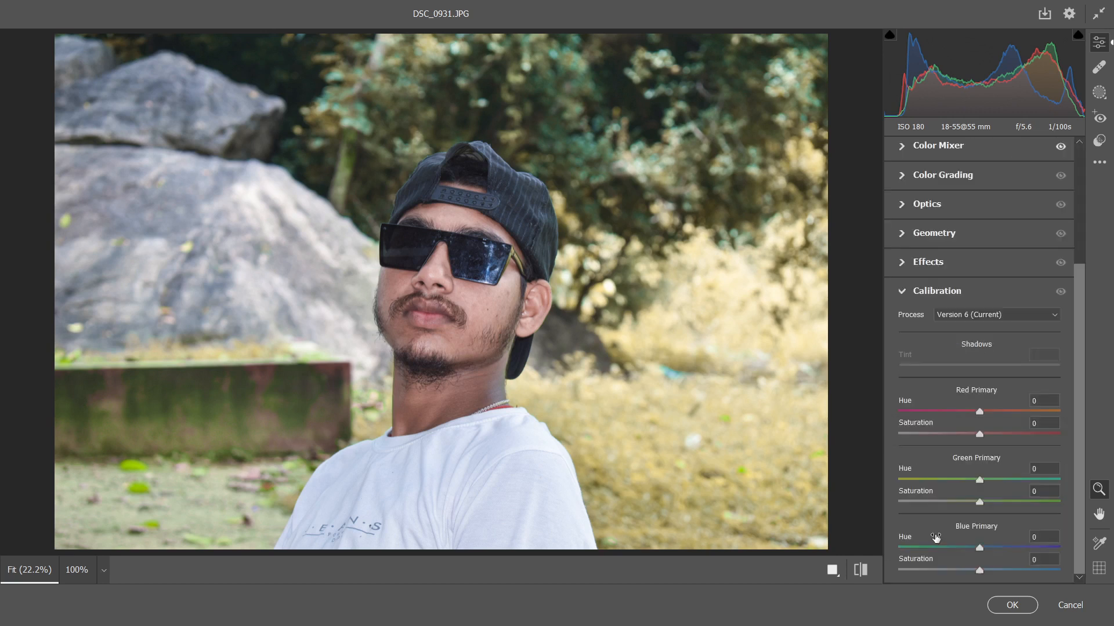
drag(980, 435, 1005, 442)
drag(980, 503, 1018, 513)
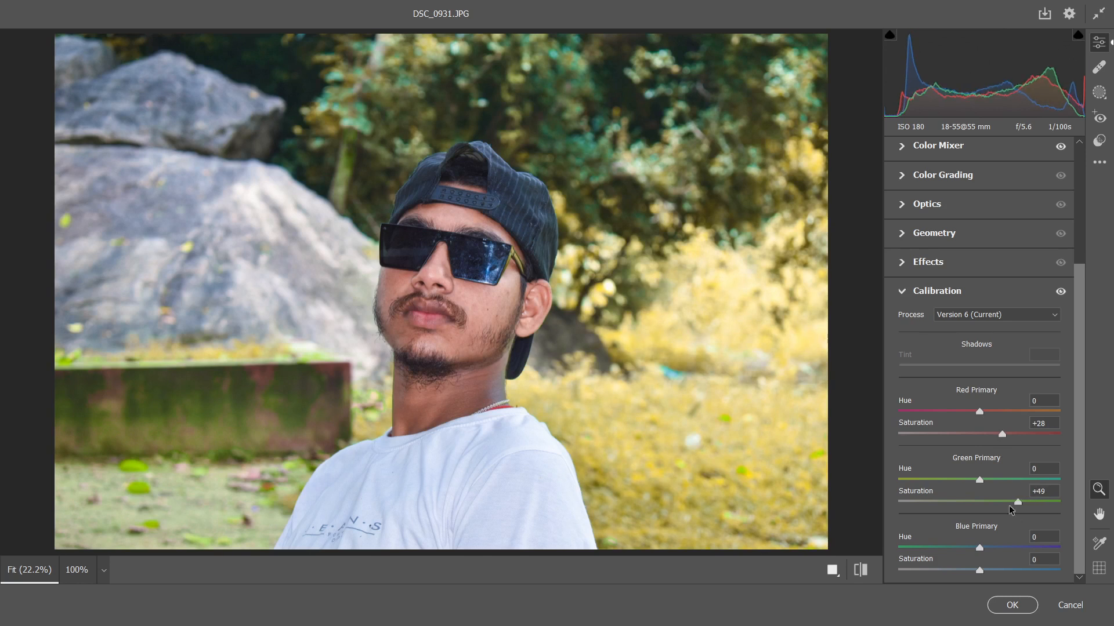
Set the orange Saturation to -16 and Luminance to +36 in the Color Mixer, and apply the Camera Raw edits.
click(938, 146)
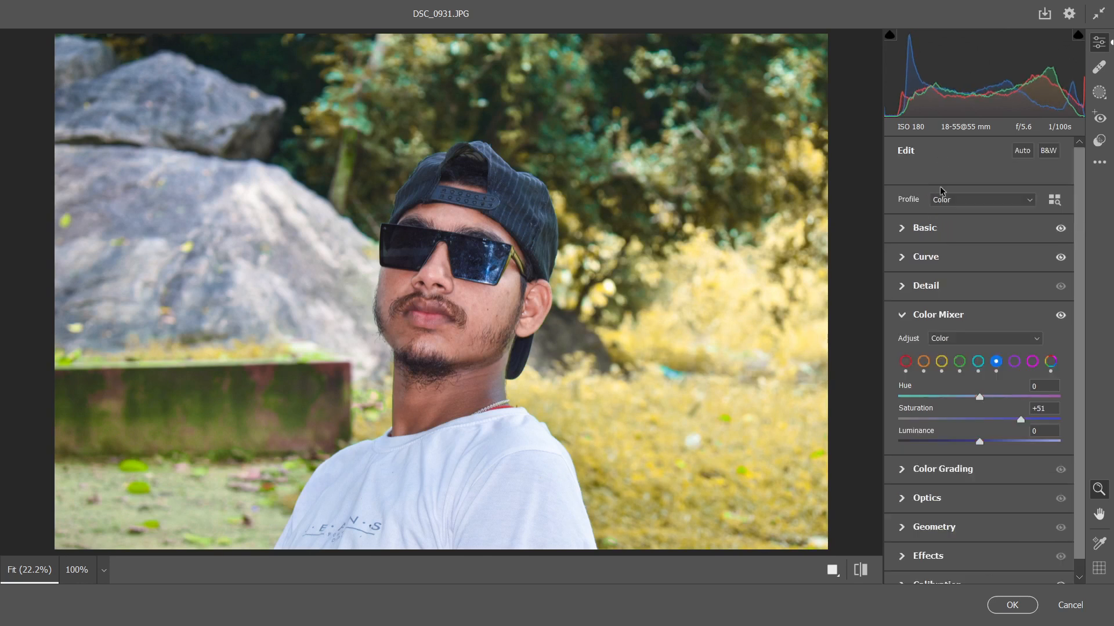
click(922, 361)
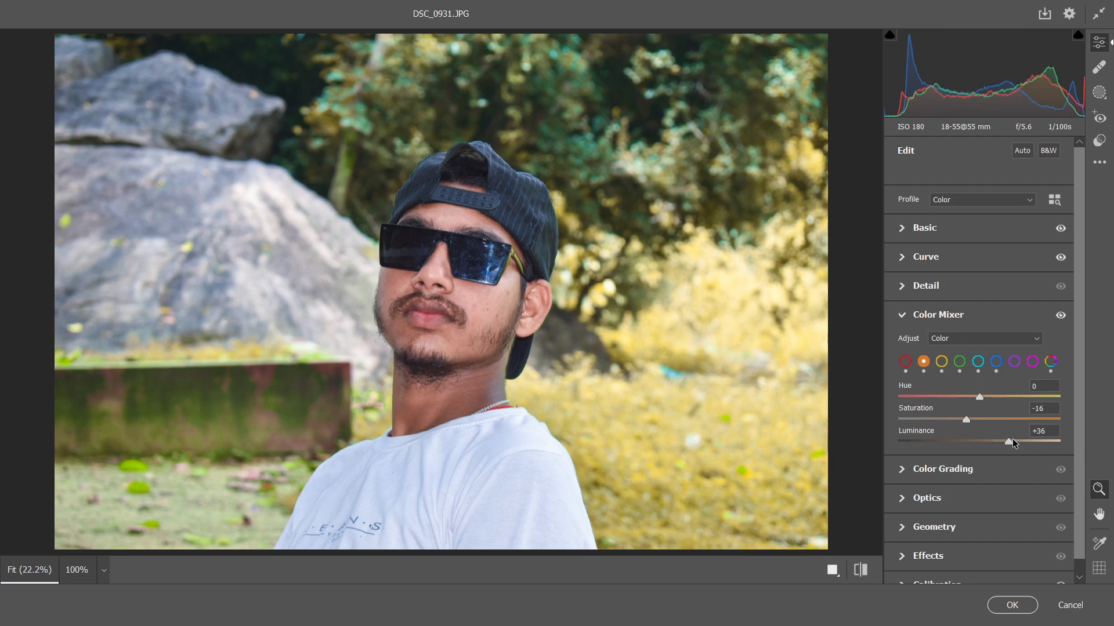
click(1012, 604)
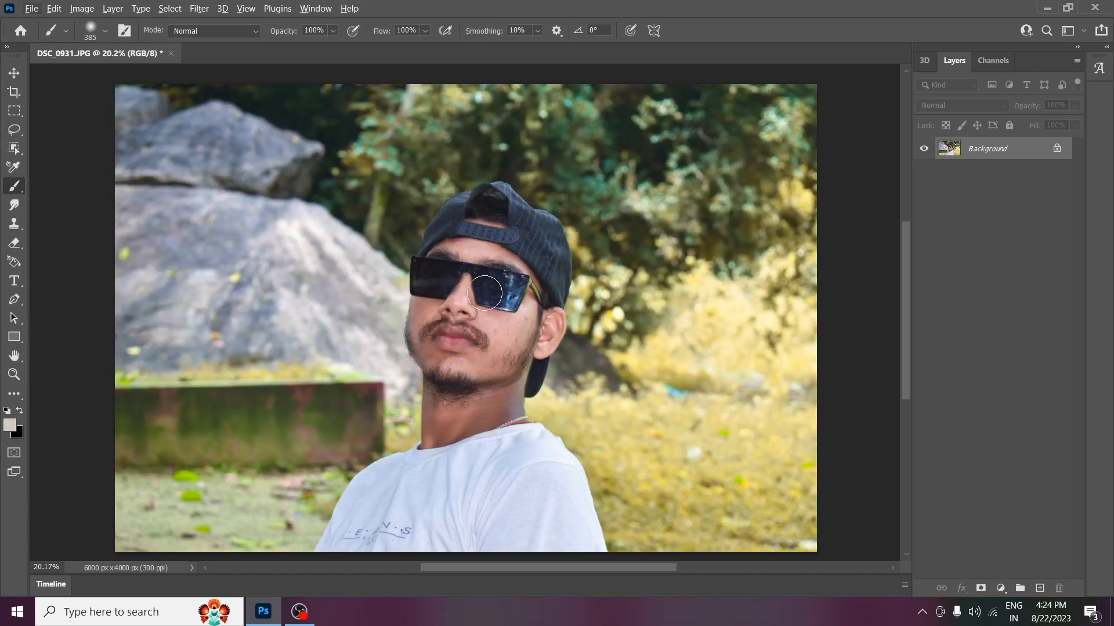
Open the photo in the SkinFiner filter, apply the New Preset preset, and compare the cheek before and after at 1:1.
click(199, 8)
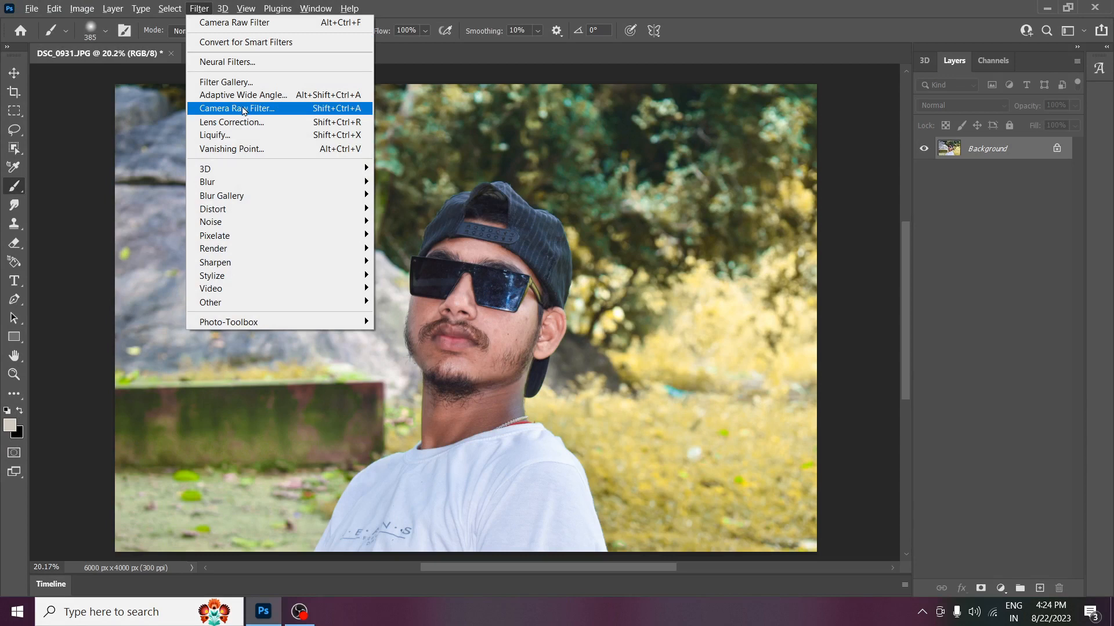
mouse_move(261, 323)
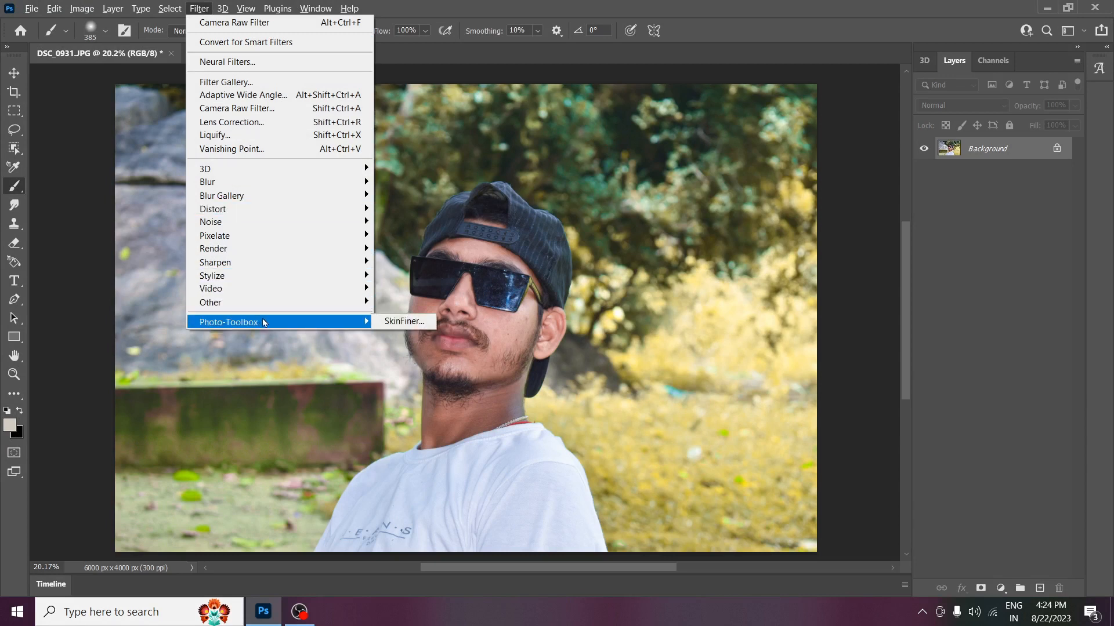
click(420, 322)
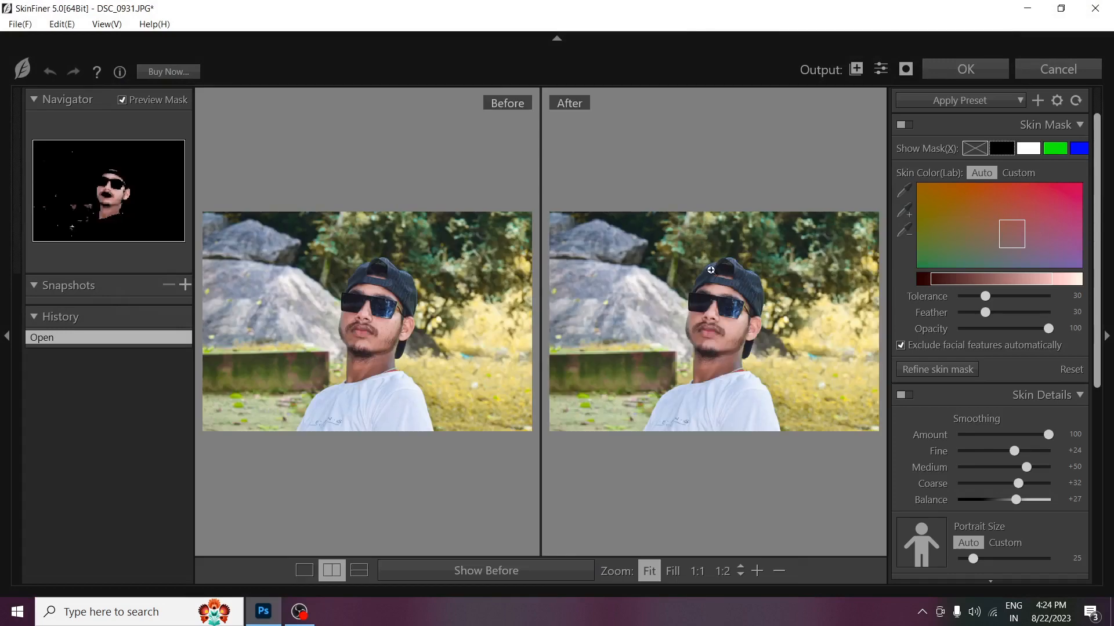
click(946, 102)
click(946, 130)
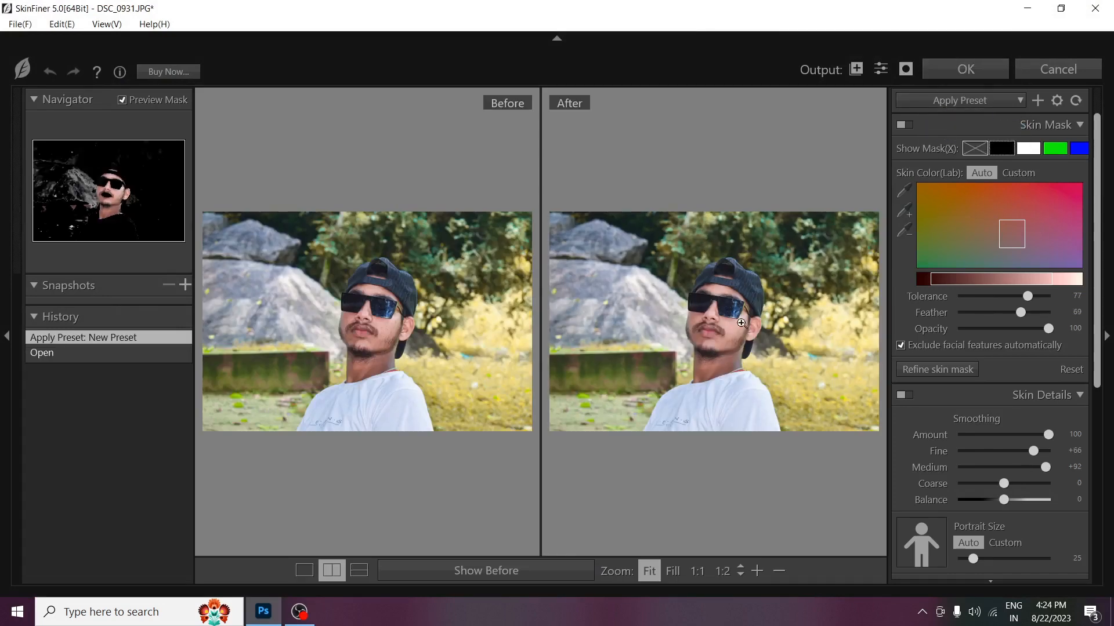
click(741, 322)
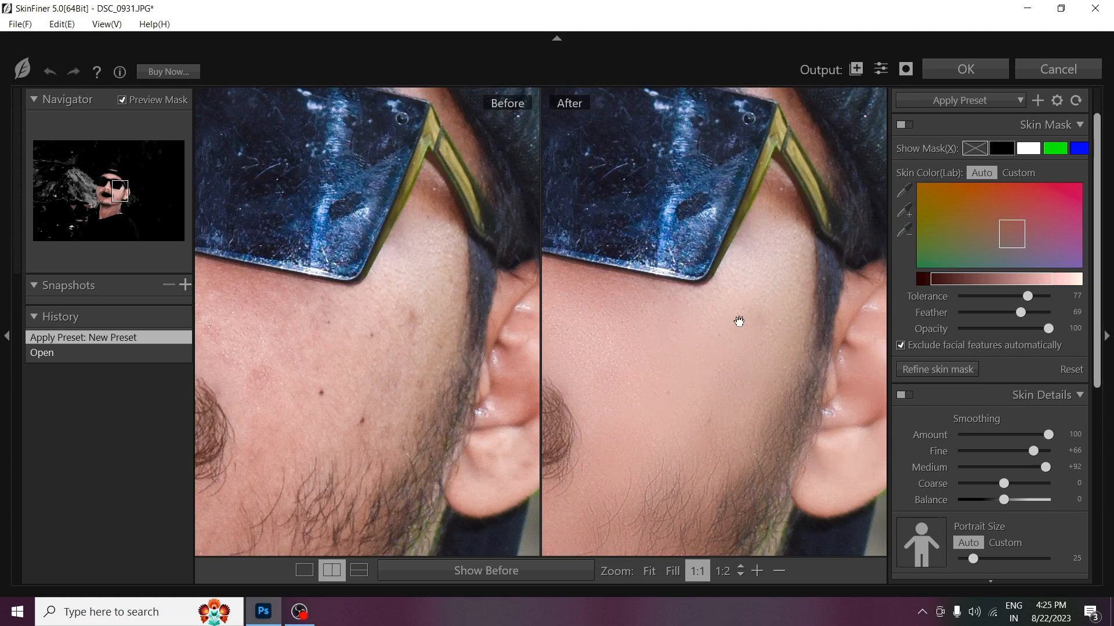
Apply the SkinFiner smoothing to the photo and inspect the smoothed face up close.
click(739, 321)
click(961, 71)
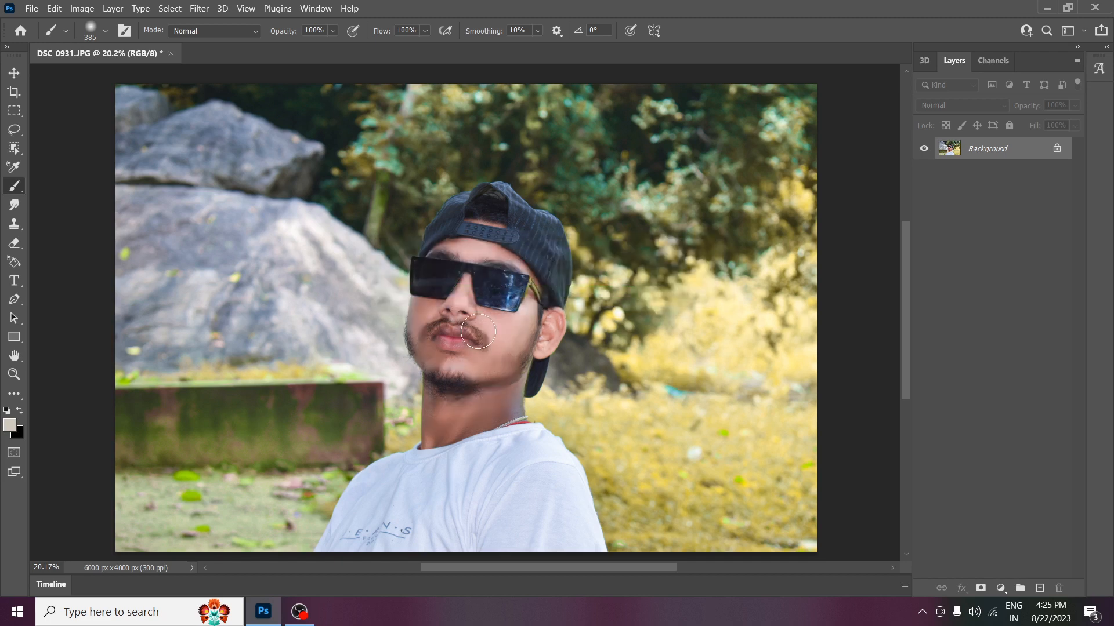
scroll(491, 344, up, 3)
scroll(492, 344, up, 3)
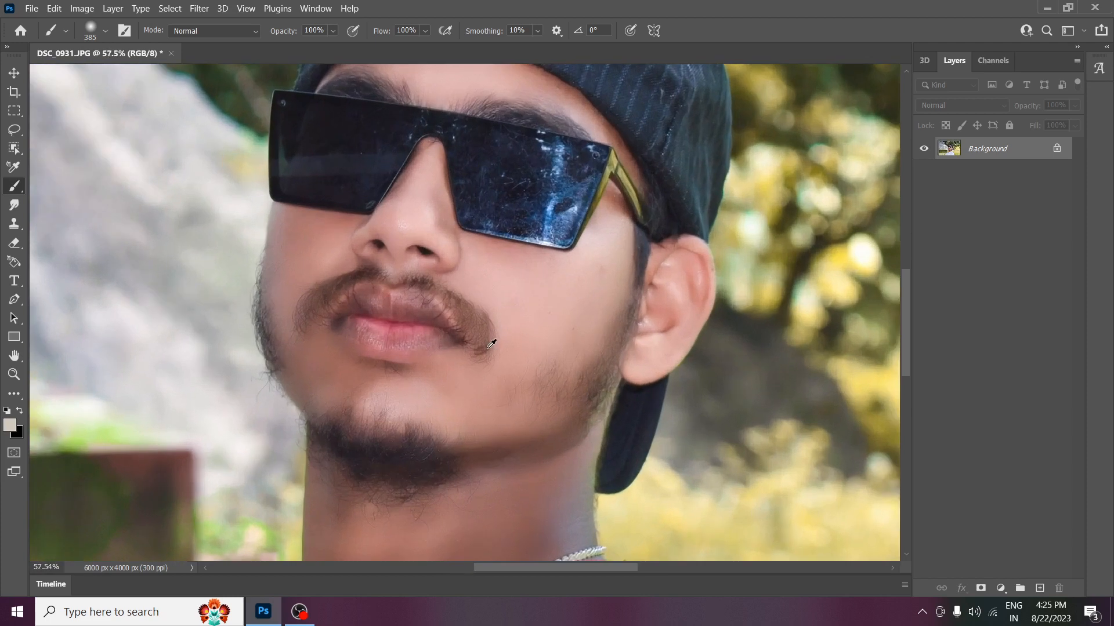
scroll(491, 347, down, 6)
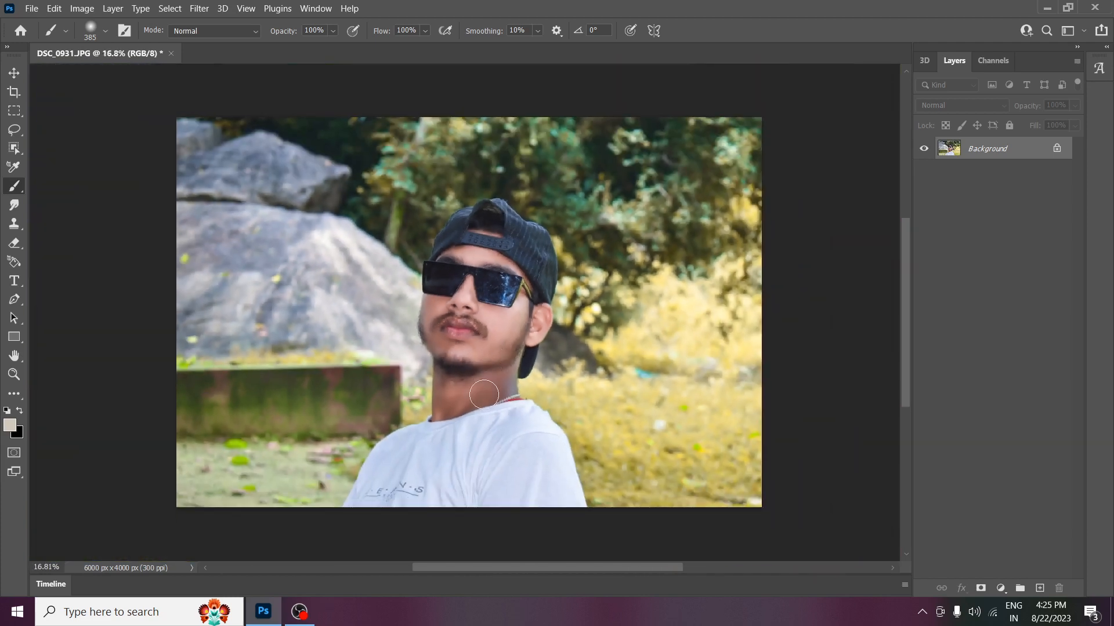
scroll(475, 386, up, 1)
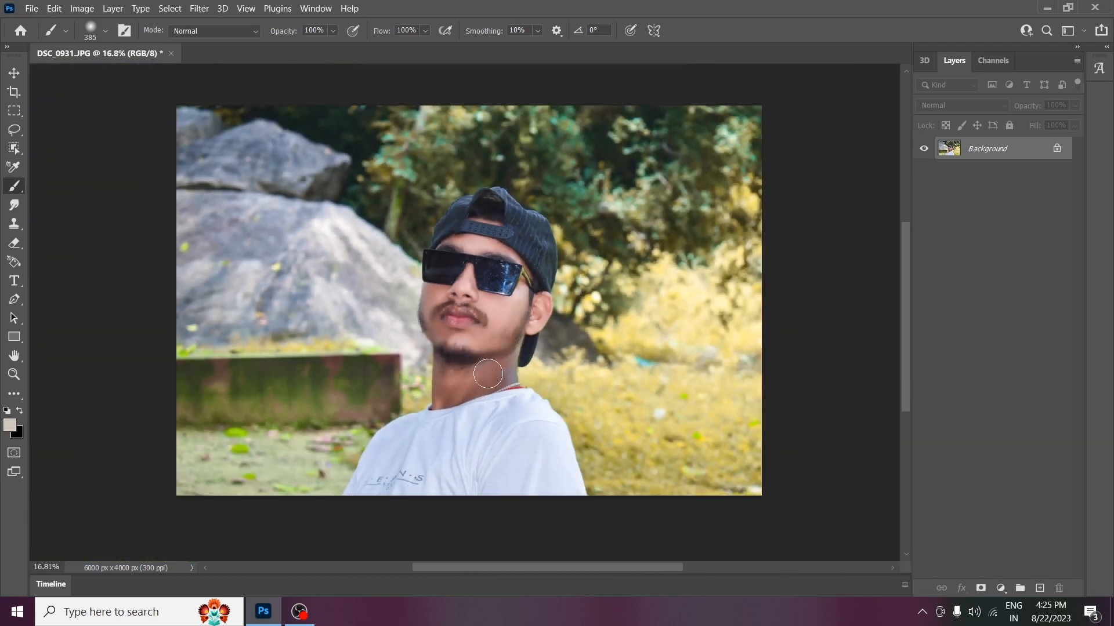
Brighten the photo's midtones with Levels by setting the RGB midtone input to 1.20.
key(ctrl+l)
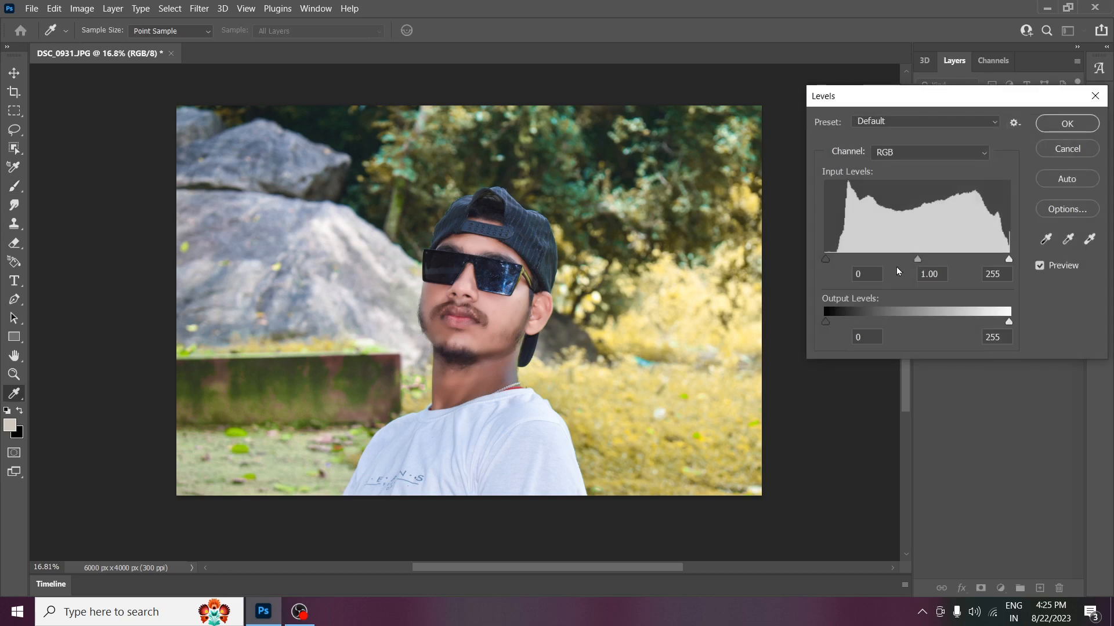
drag(916, 260, 906, 262)
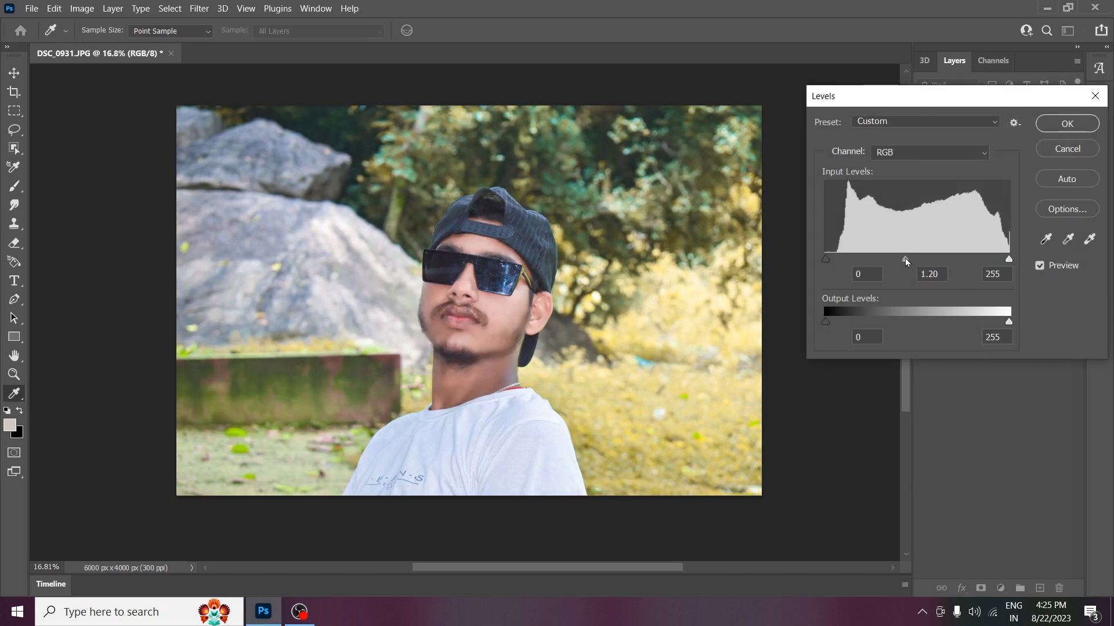
click(1072, 123)
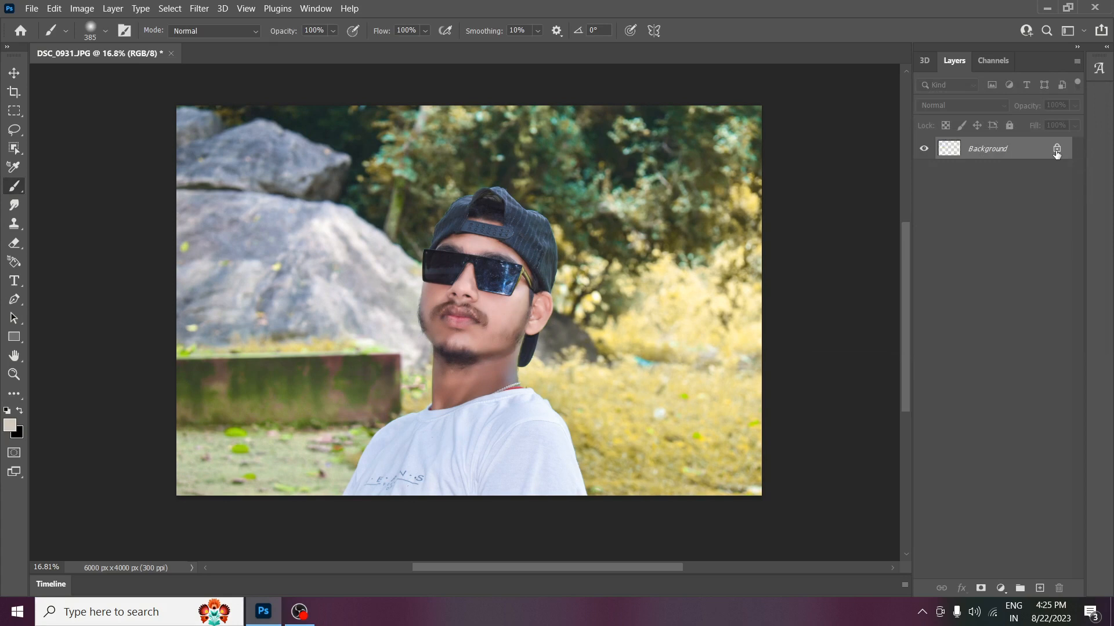
Lift the middle of the RGB curve with Curves, mapping input 123 to output 133.
key(ctrl+m)
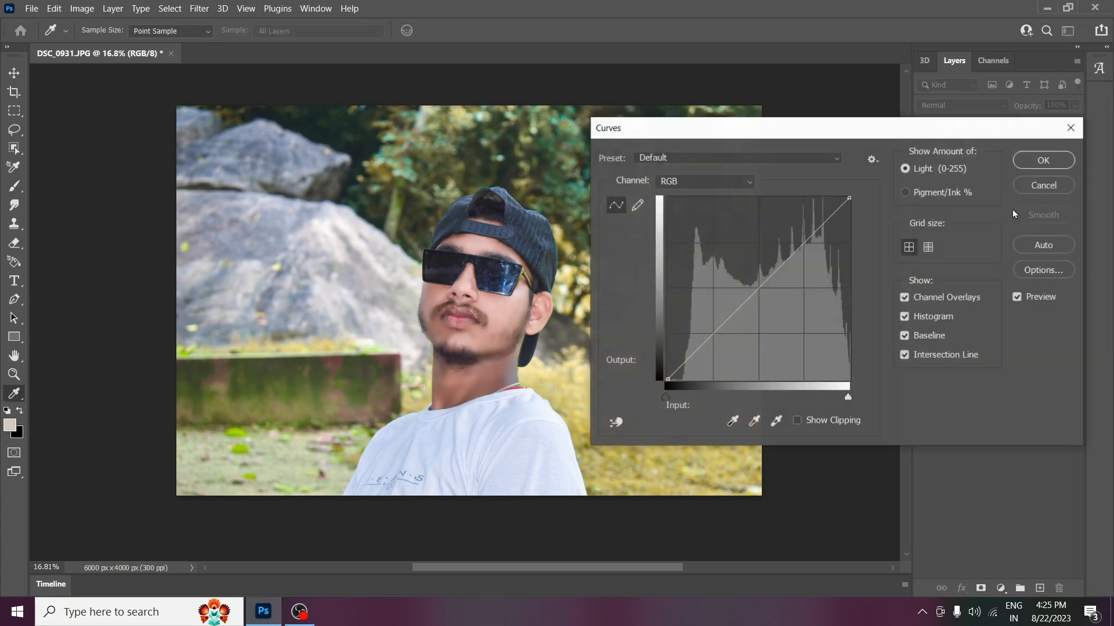
drag(750, 281, 757, 285)
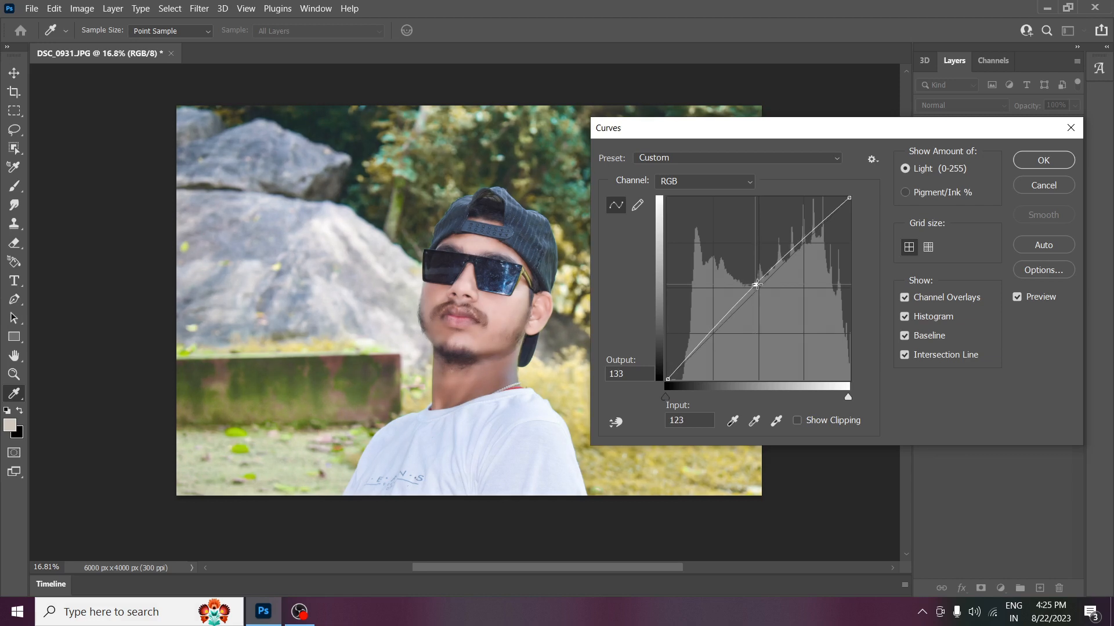
click(1057, 162)
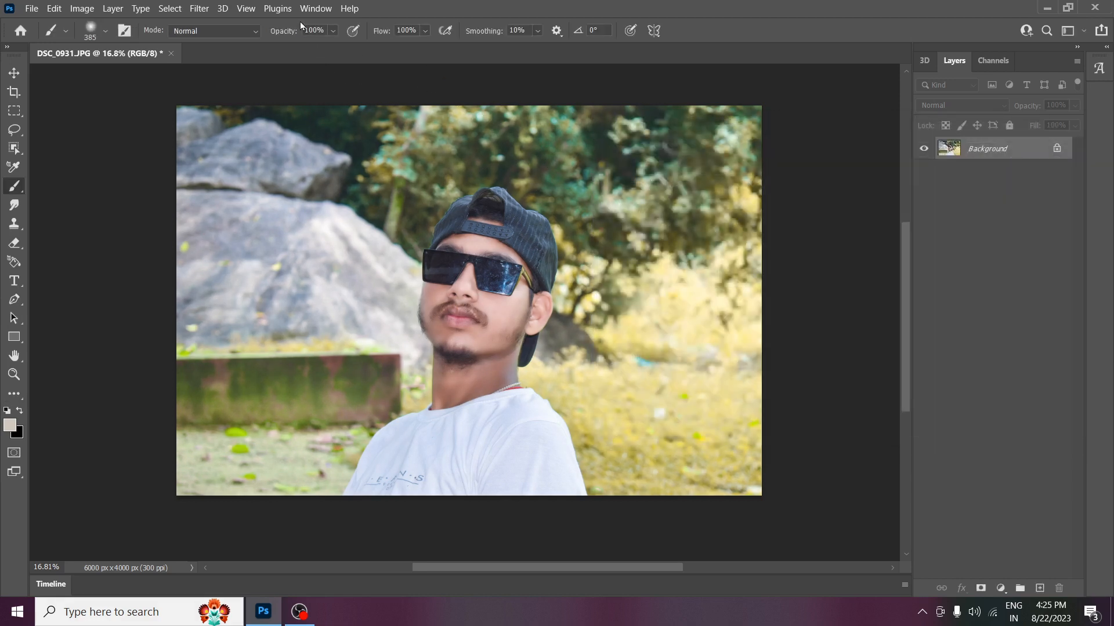
Open the photo in the Camera Raw Filter and set the yellow and green Hue to -100 in the Color Mixer.
click(198, 9)
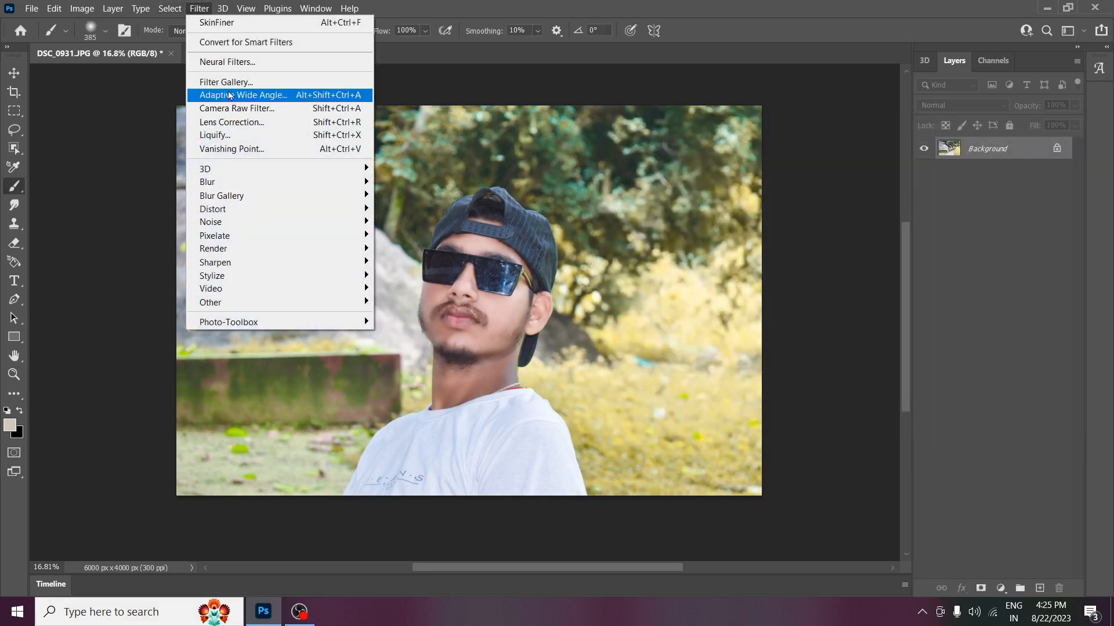
click(236, 108)
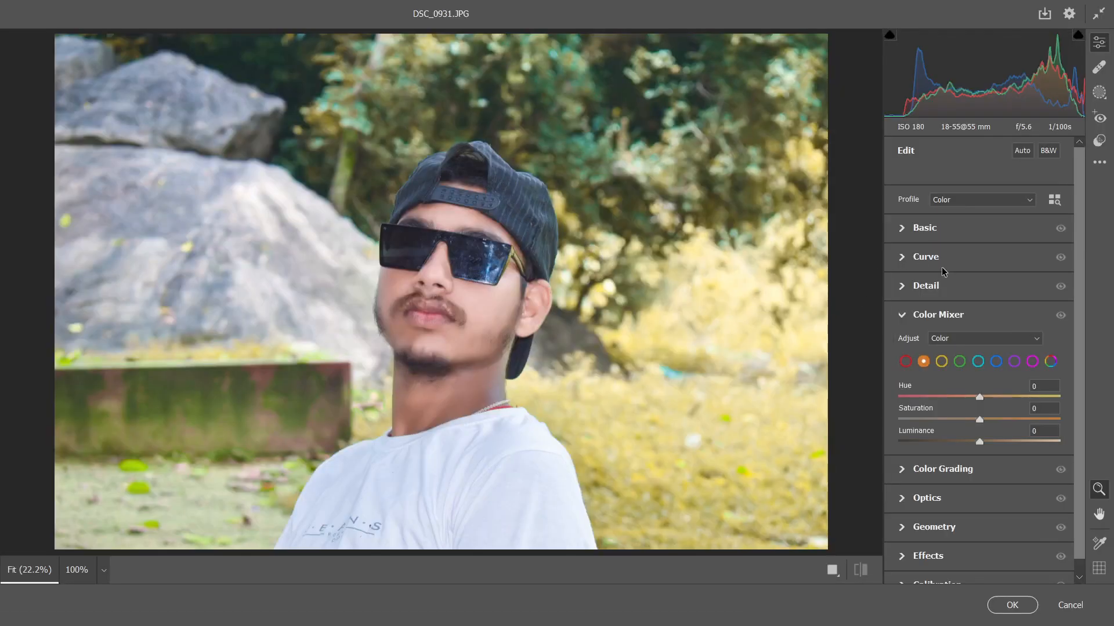
click(942, 362)
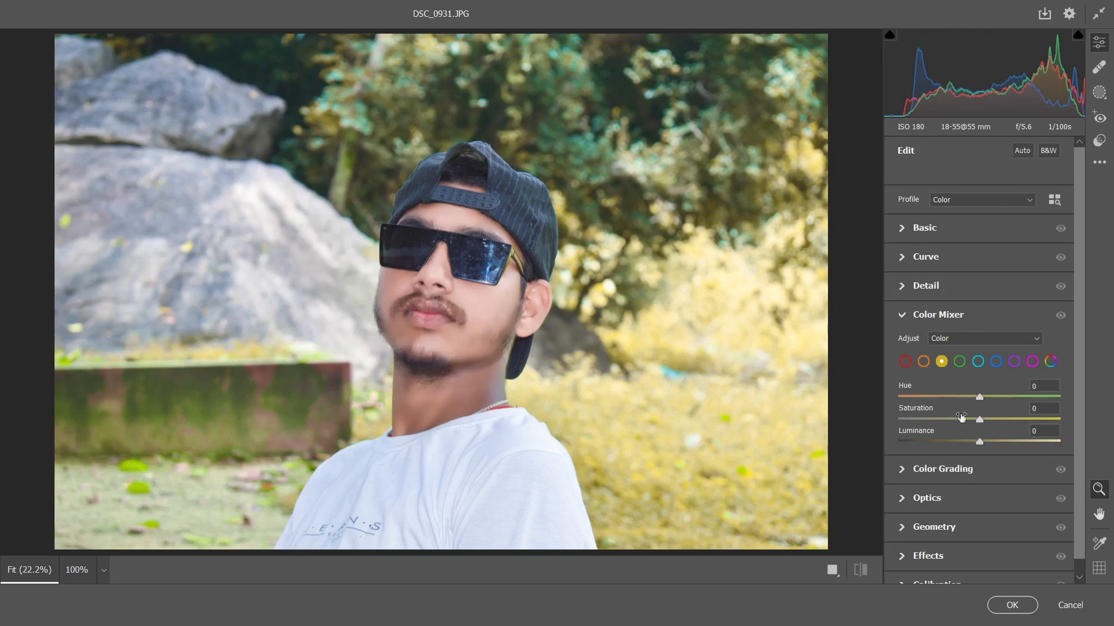
drag(981, 400, 886, 426)
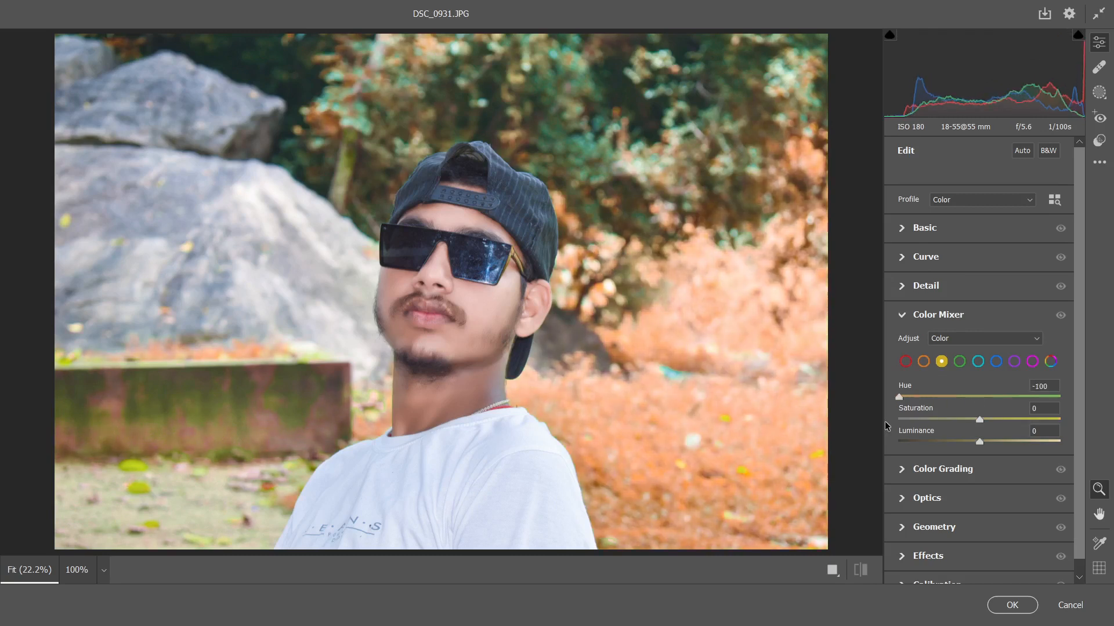
drag(1006, 422, 868, 416)
click(959, 362)
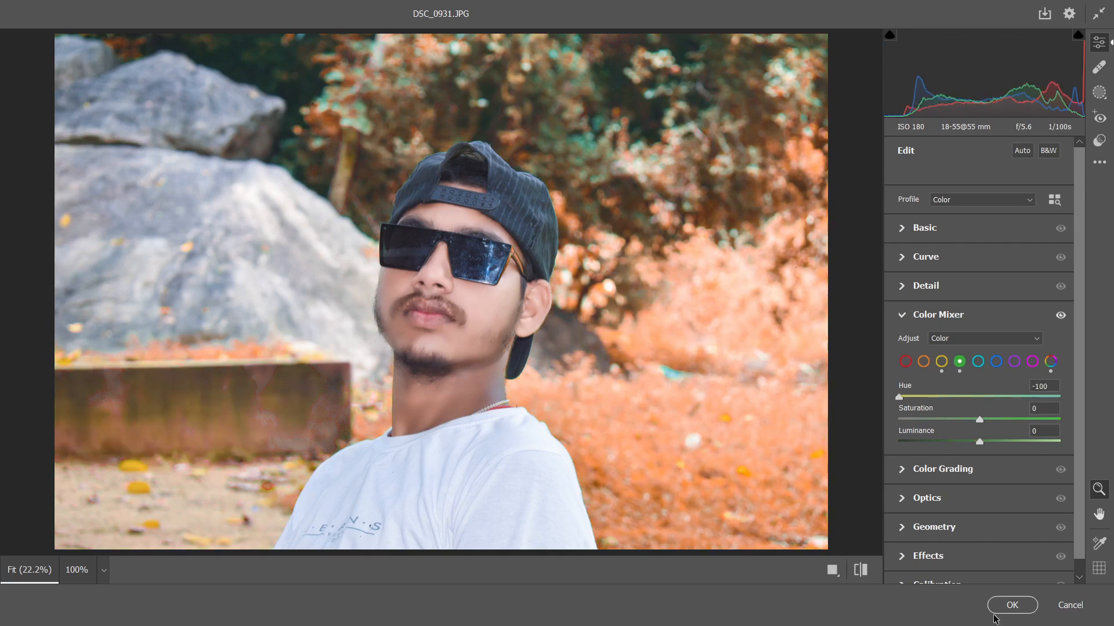
Color grade the highlights to hue 50, saturation 25 and the shadows to hue 236, saturation 26, and apply the Camera Raw edits.
click(942, 469)
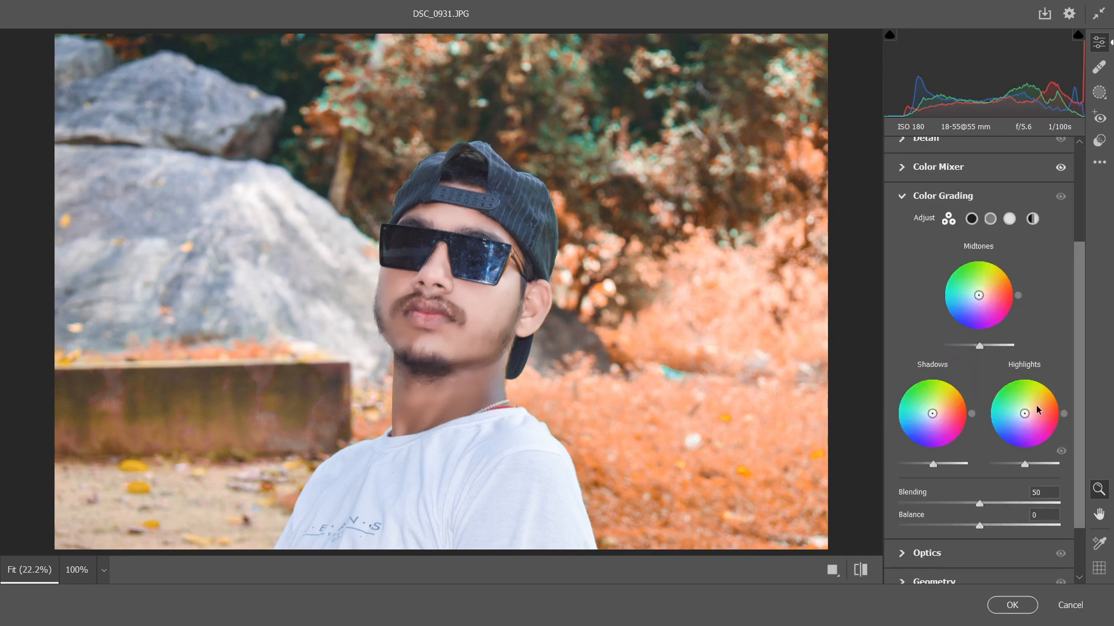
drag(1025, 414, 1049, 384)
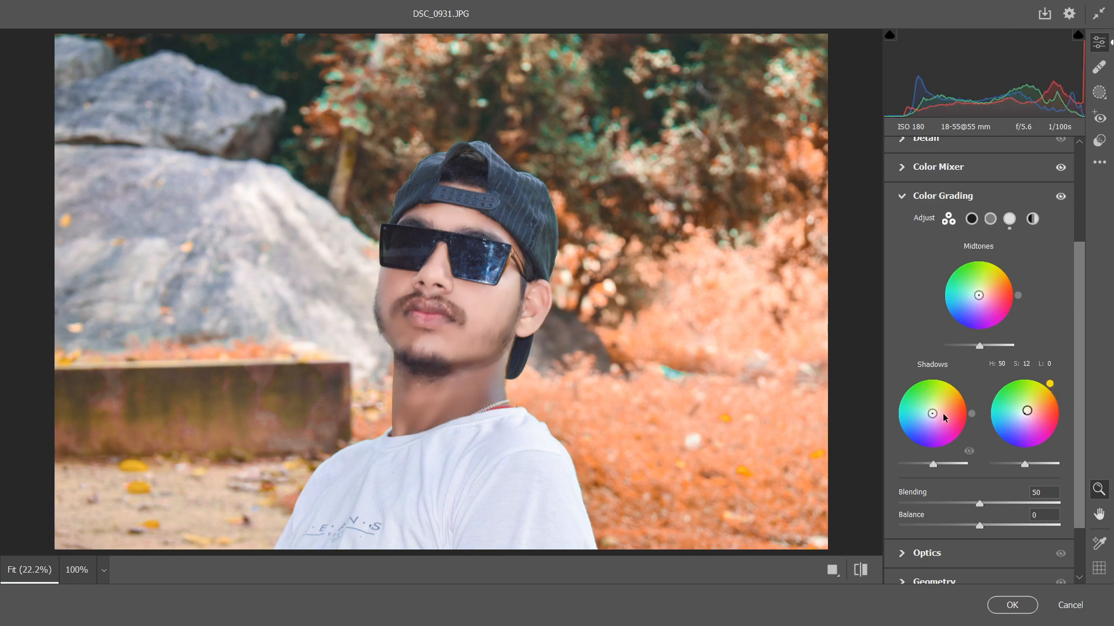
drag(975, 413, 927, 421)
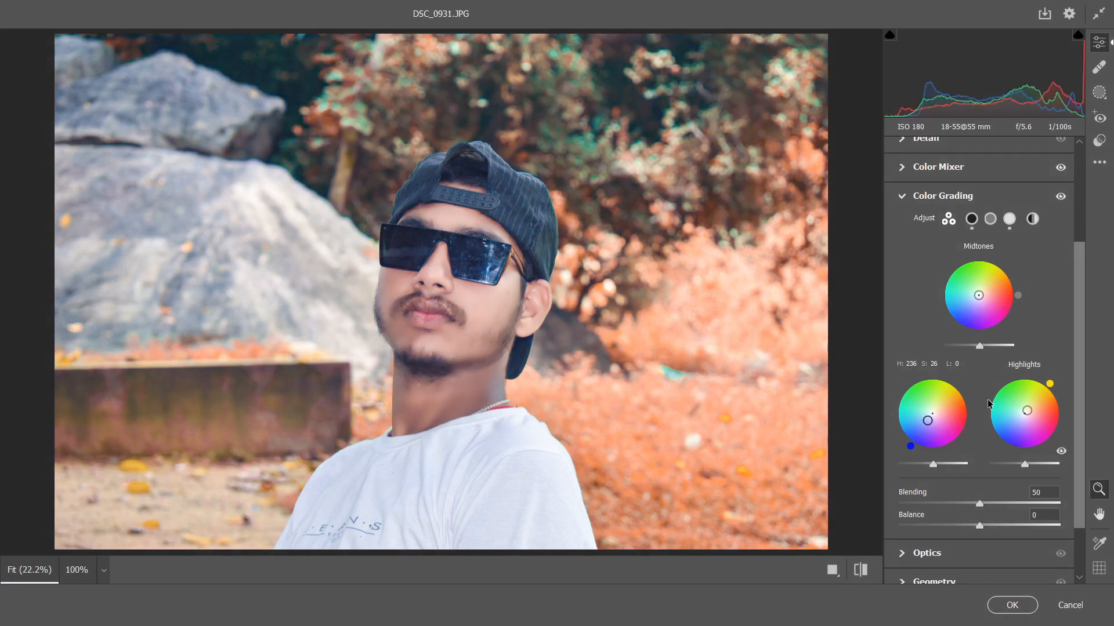
drag(1027, 410, 1027, 411)
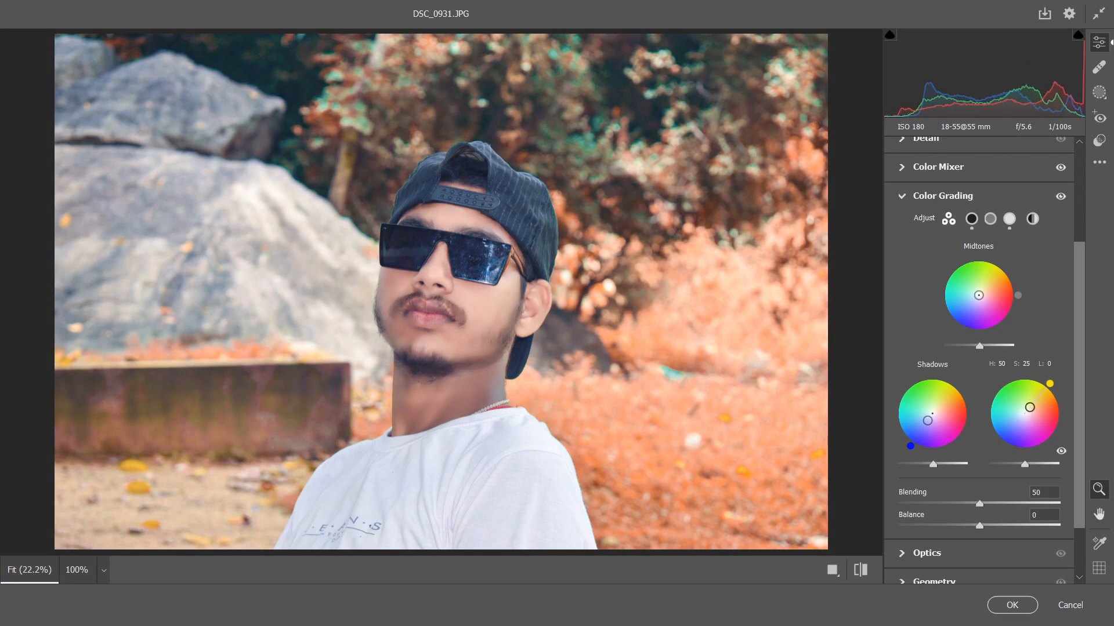
click(996, 609)
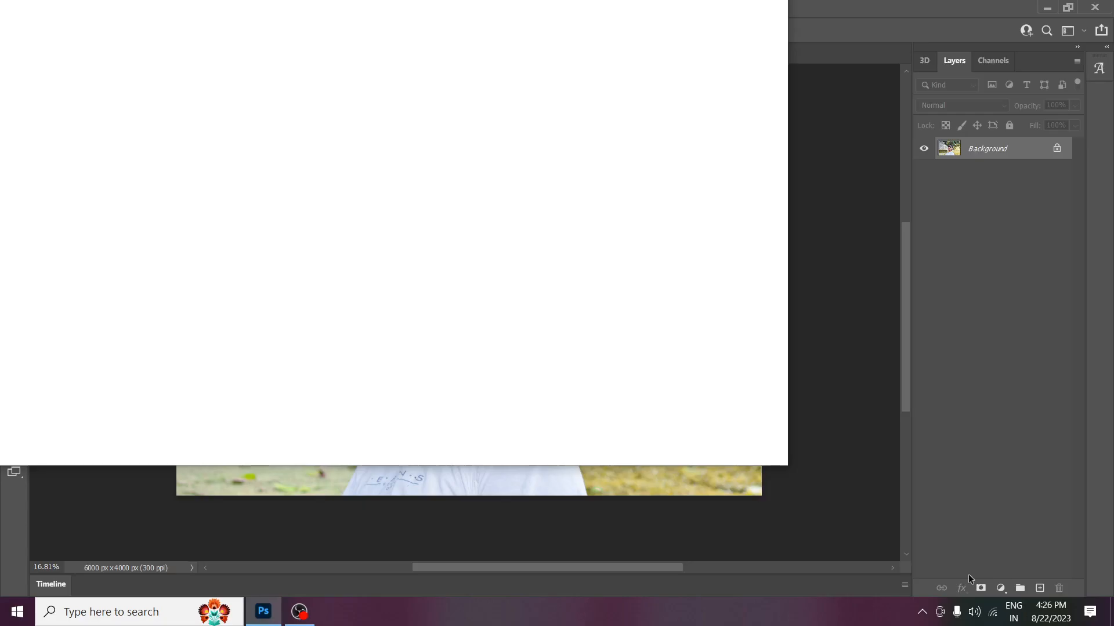